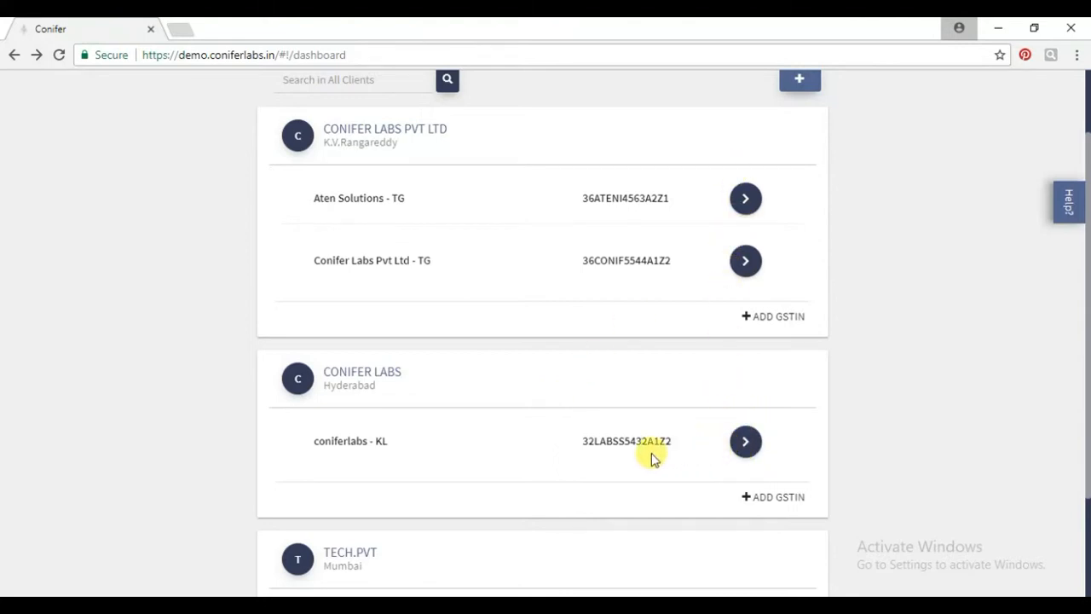
Open the options menu for the coniferlabs - KL business on the dashboard.
left_click(746, 443)
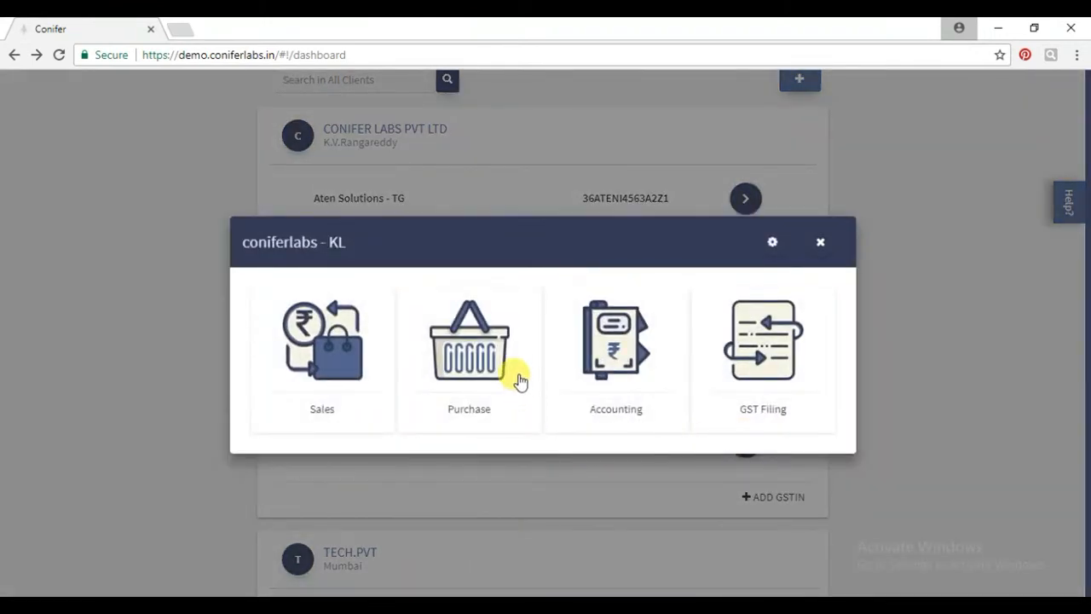
Open Purchase invoices for coniferlabs - KL, tick PO1 and PO2, then clear both selections.
left_click(467, 380)
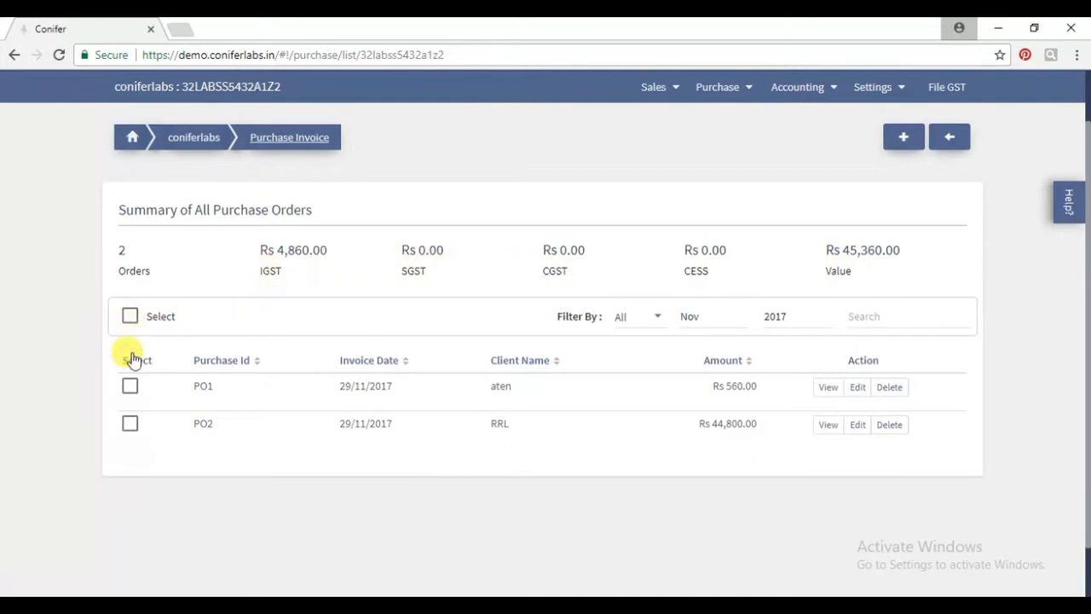
left_click(130, 389)
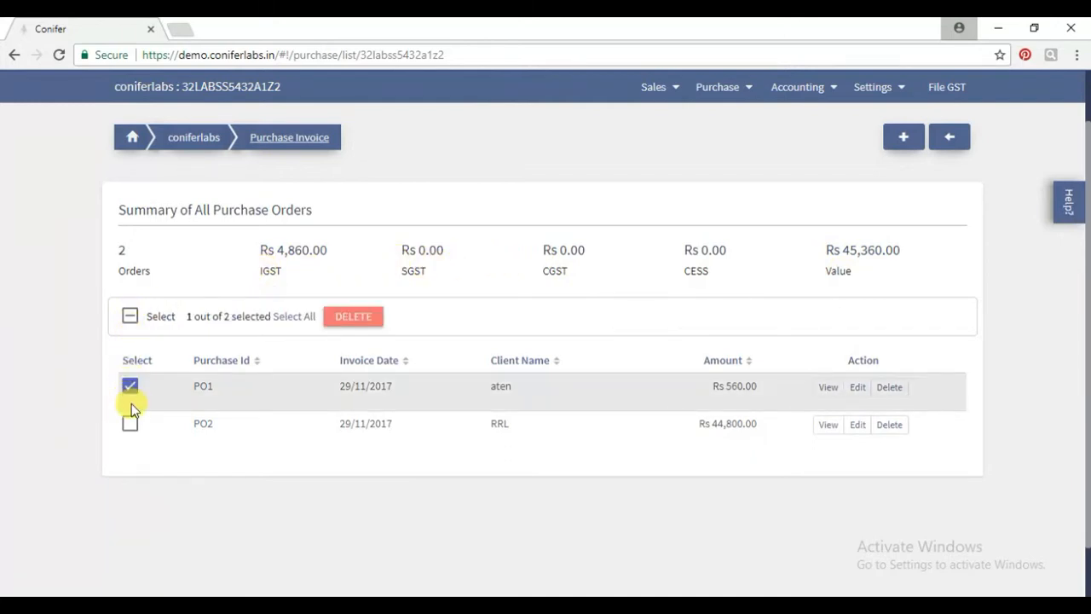
left_click(130, 422)
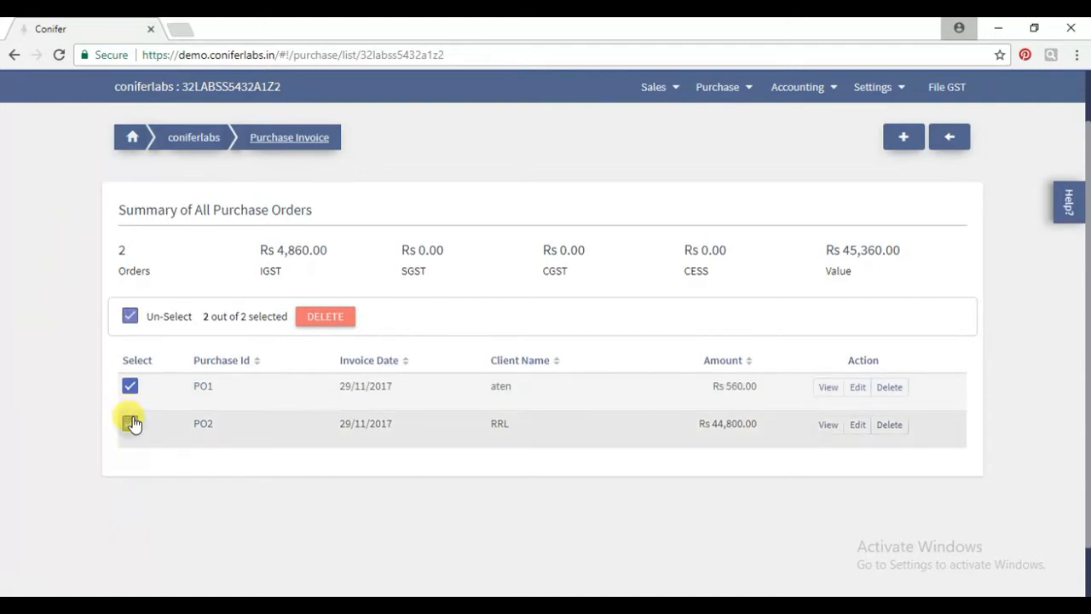
left_click(129, 317)
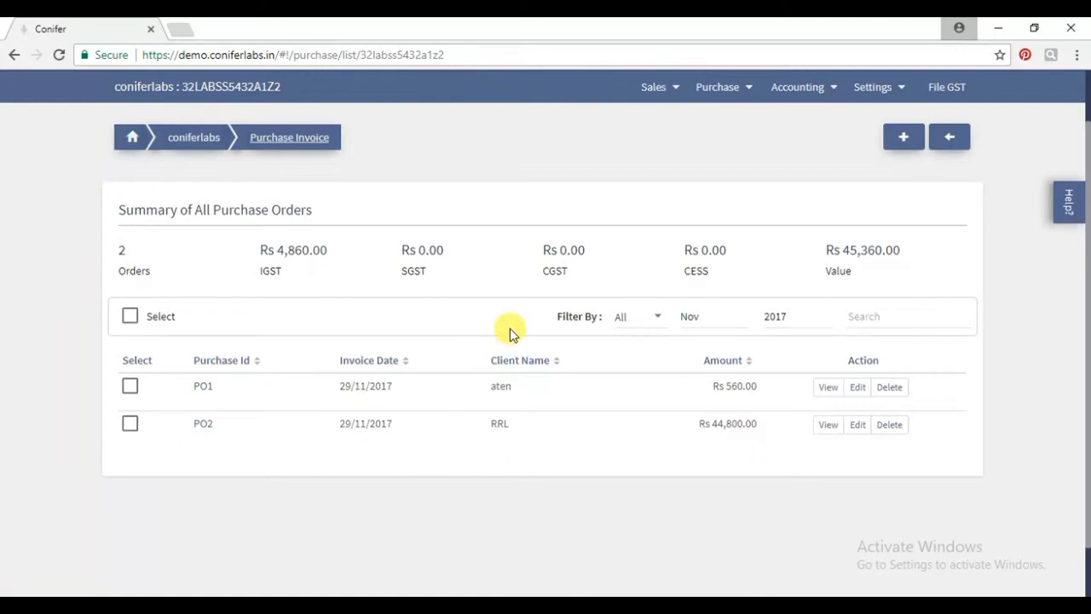
Filter the purchase invoices to B2B, try Retail, then switch back to B2B.
left_click(646, 322)
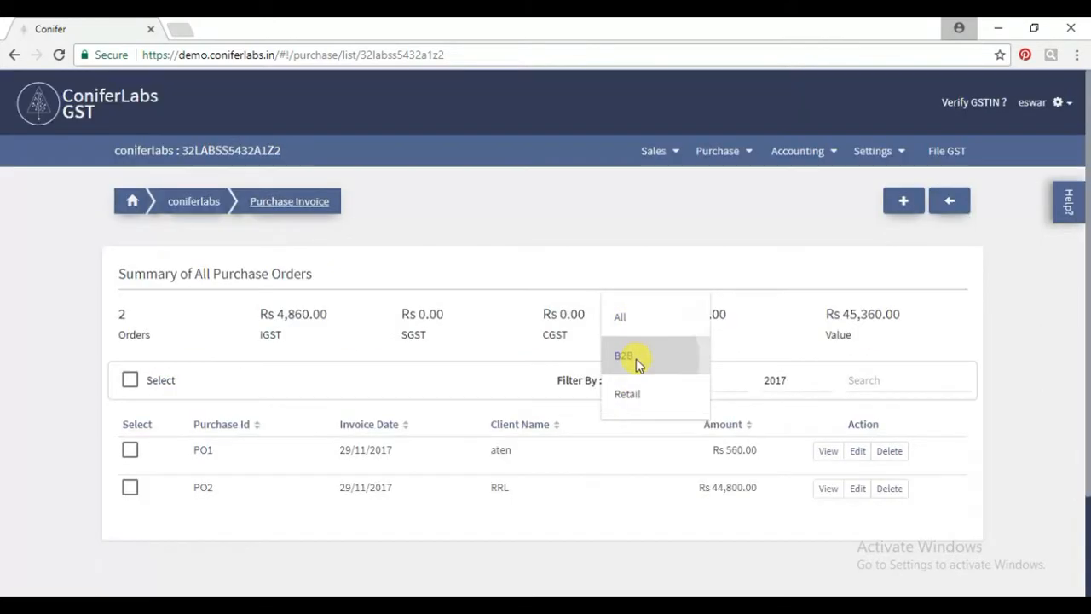
left_click(635, 362)
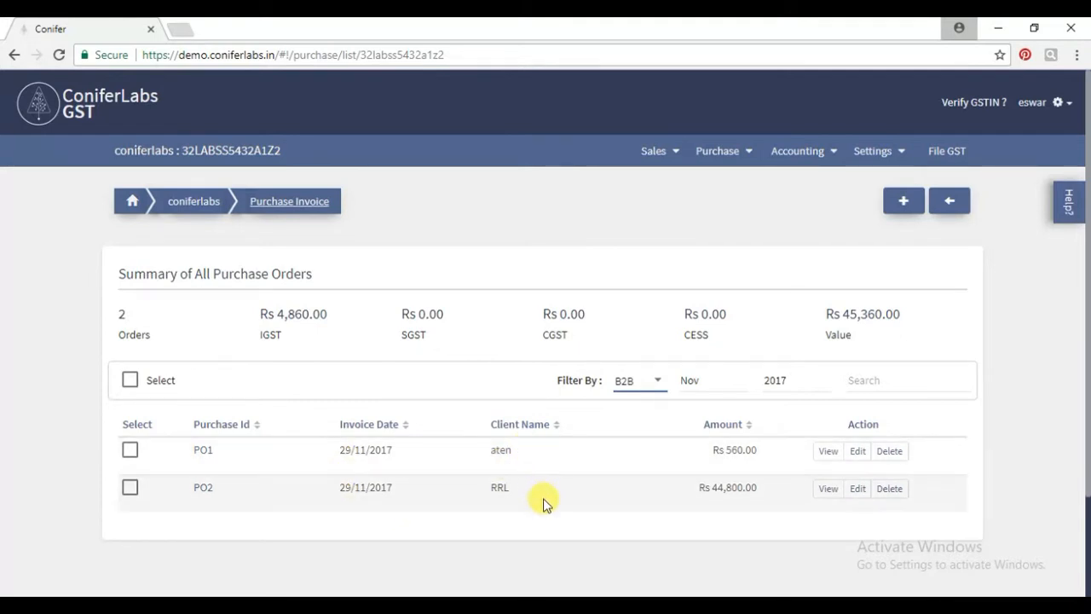
left_click(645, 386)
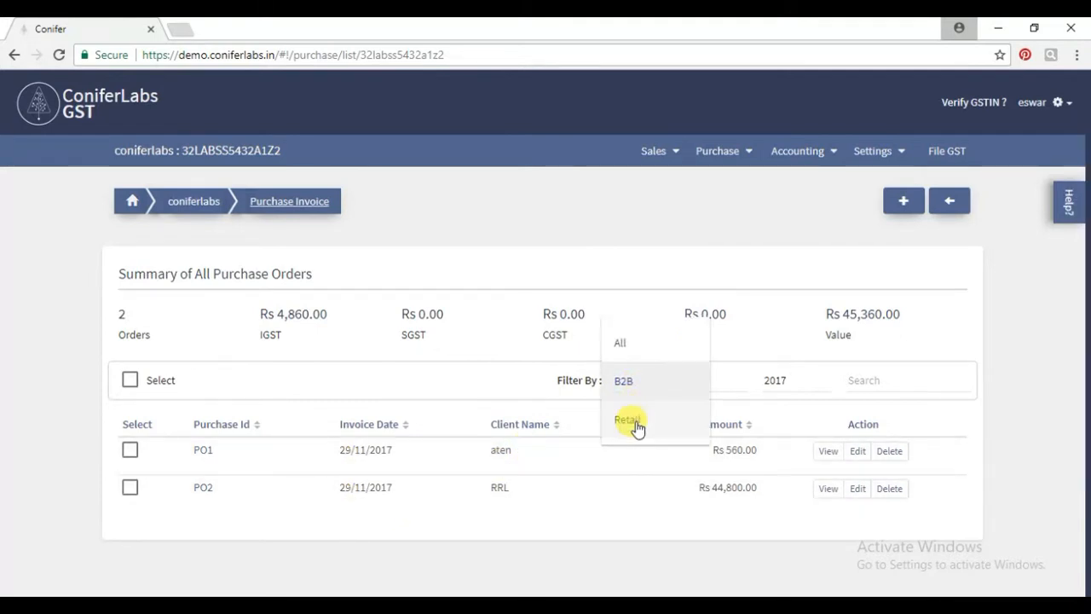
left_click(633, 422)
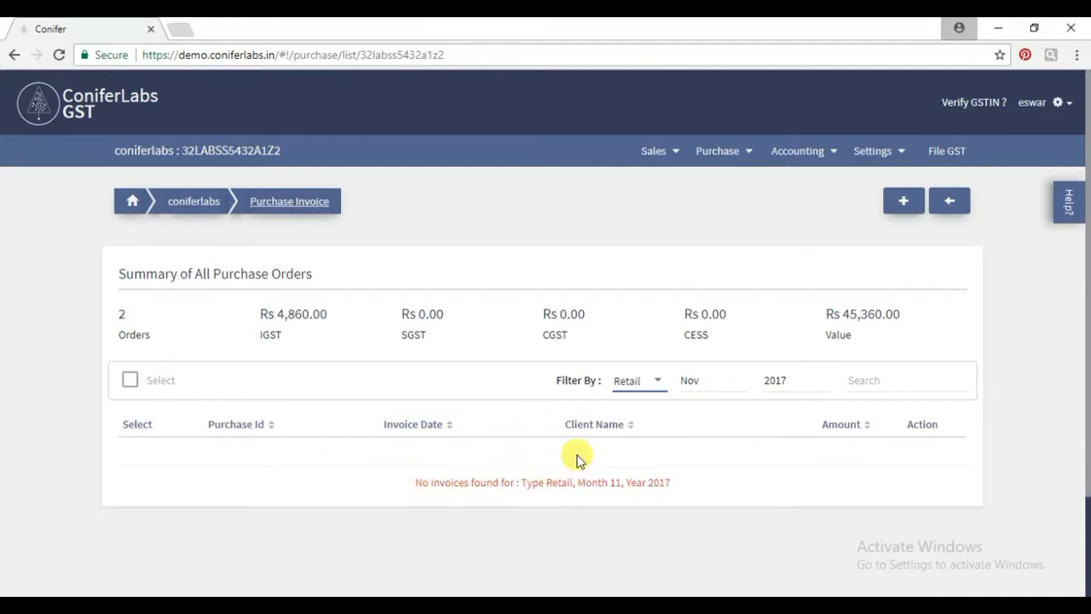
left_click(642, 382)
left_click(647, 352)
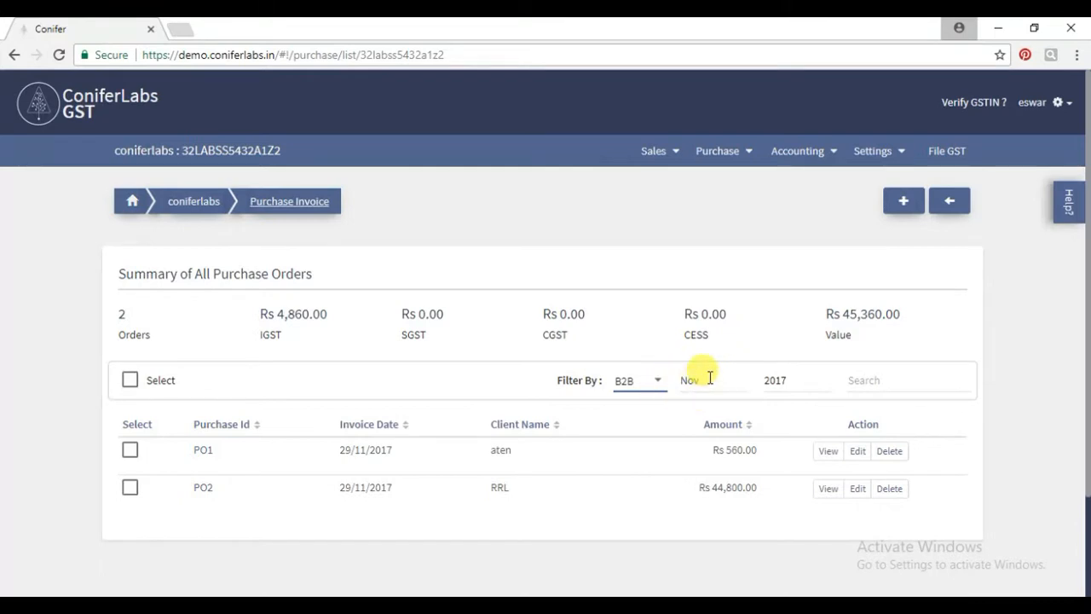
left_click(710, 378)
key("BackSpace")
key("BackSpace")
key("BackSpace")
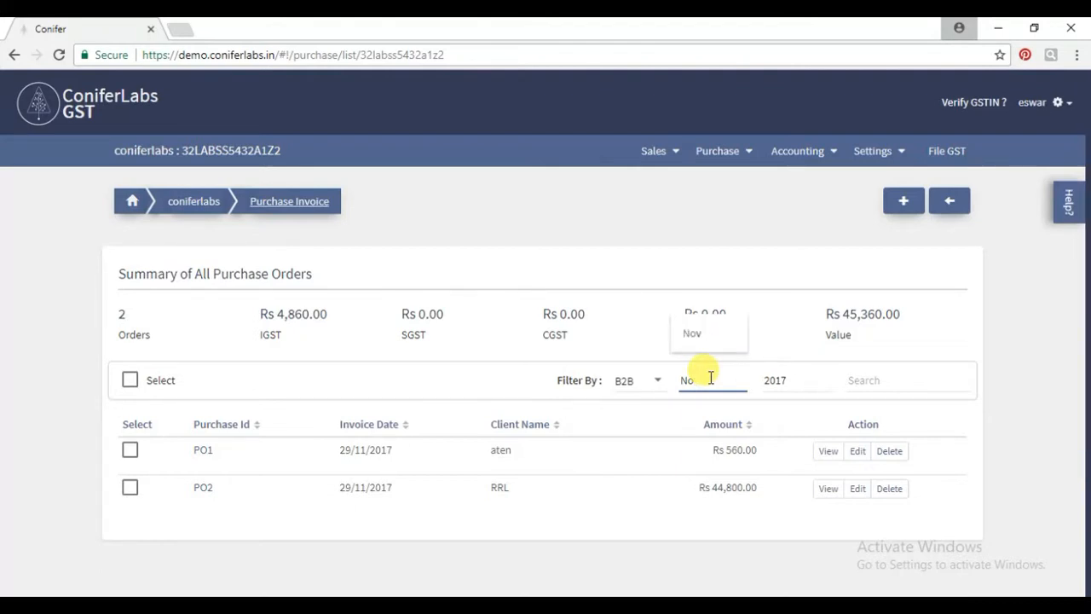
type("OCT")
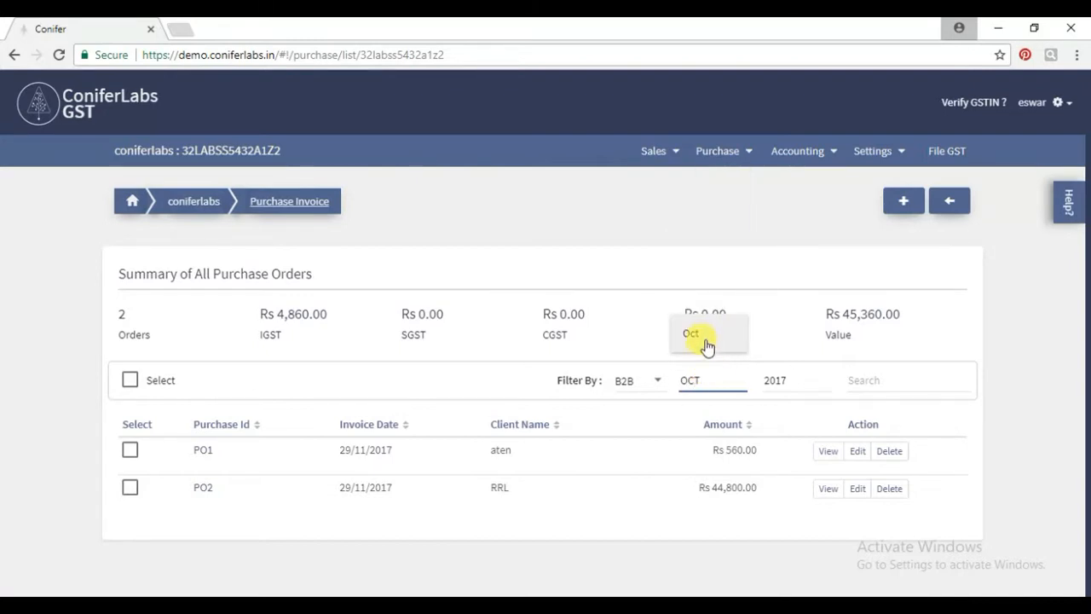
left_click(707, 334)
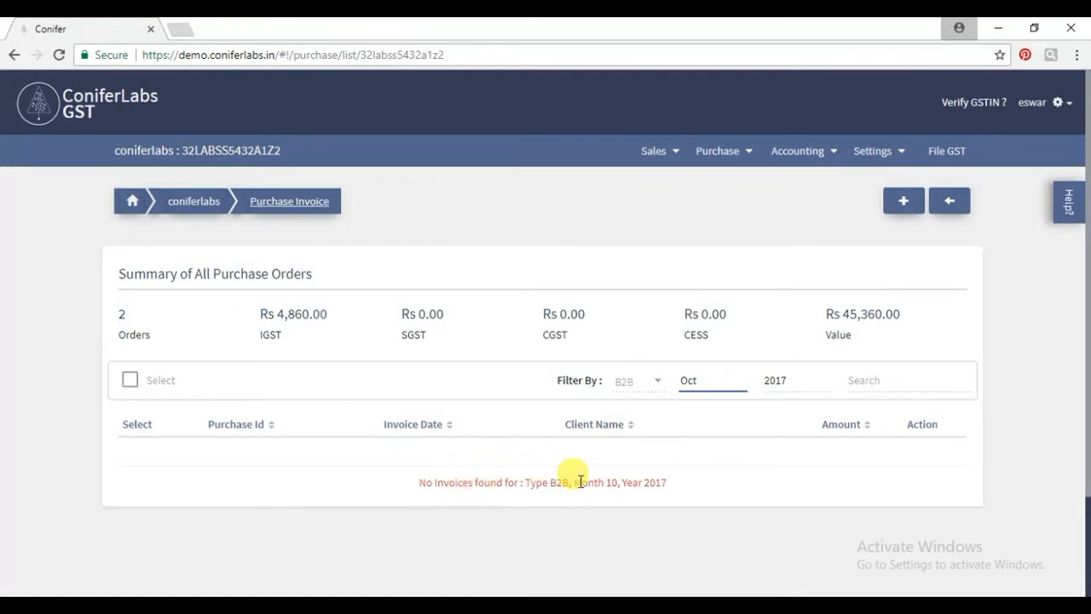
key("BackSpace")
key("BackSpace")
key("BackSpace")
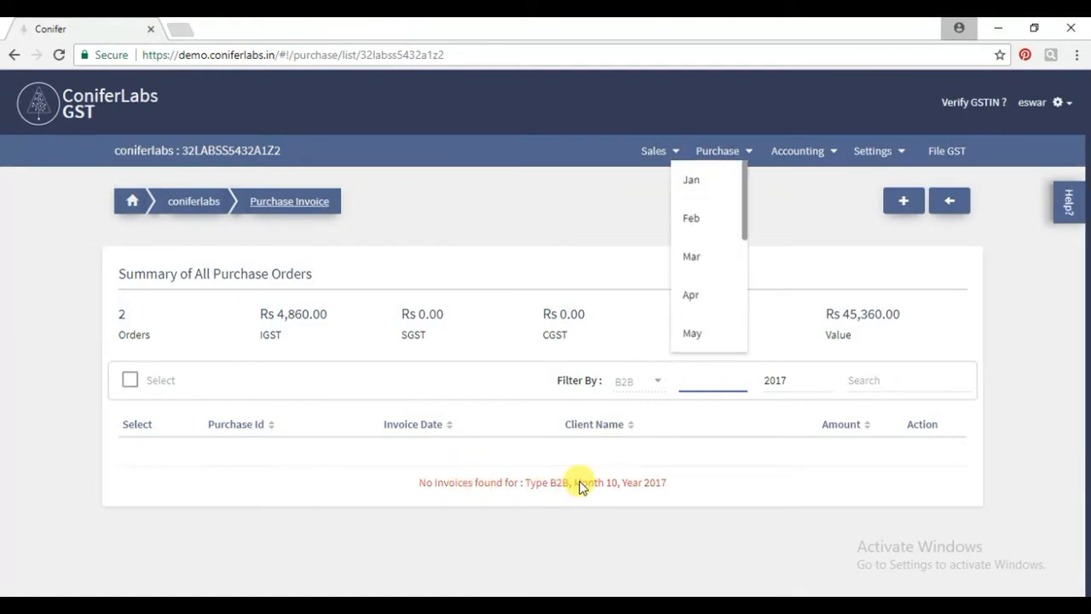
type("NO")
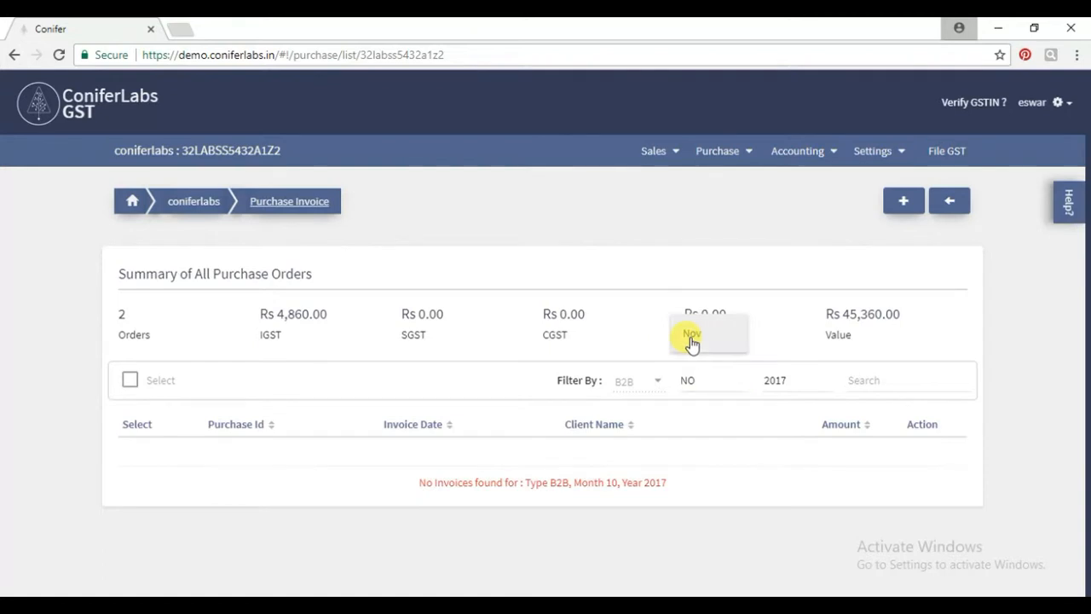
left_click(691, 336)
scroll(524, 443, "down", 1)
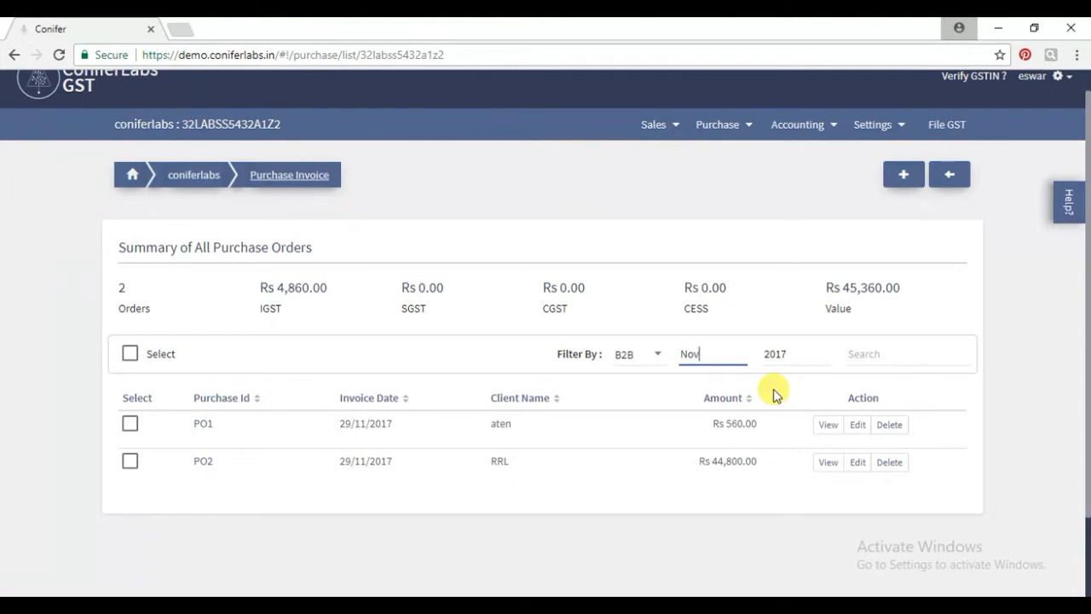
Search the purchase invoice list for PO2.
left_click(868, 352)
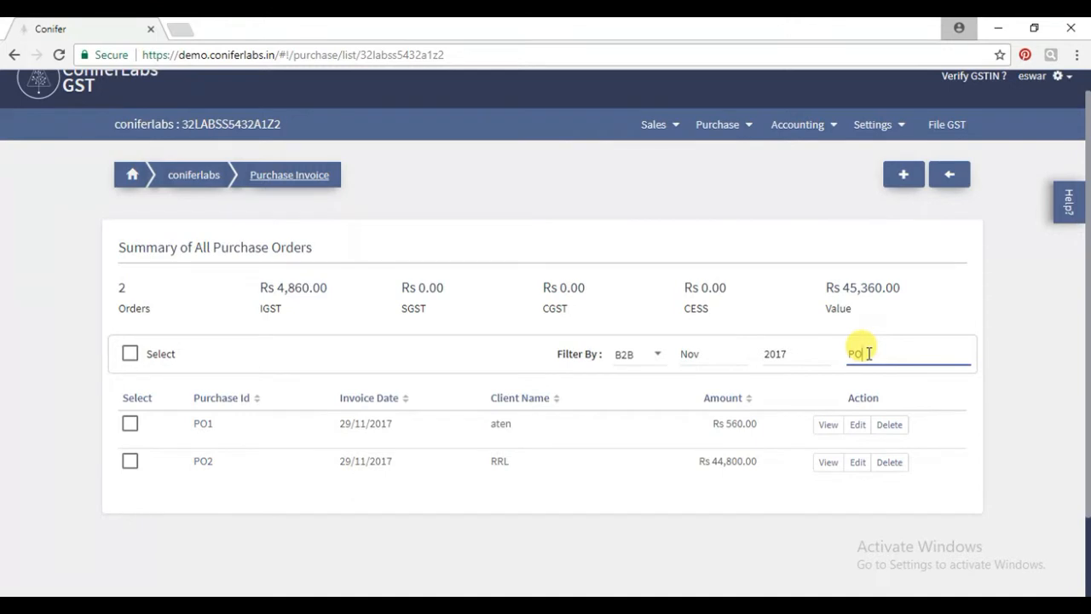
type("2")
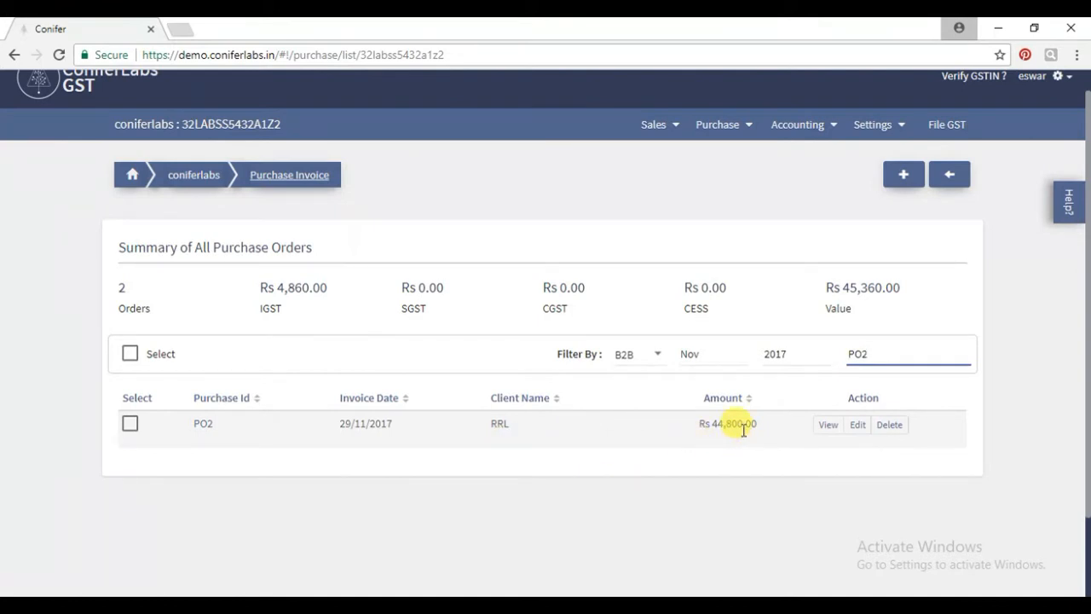
left_click(825, 435)
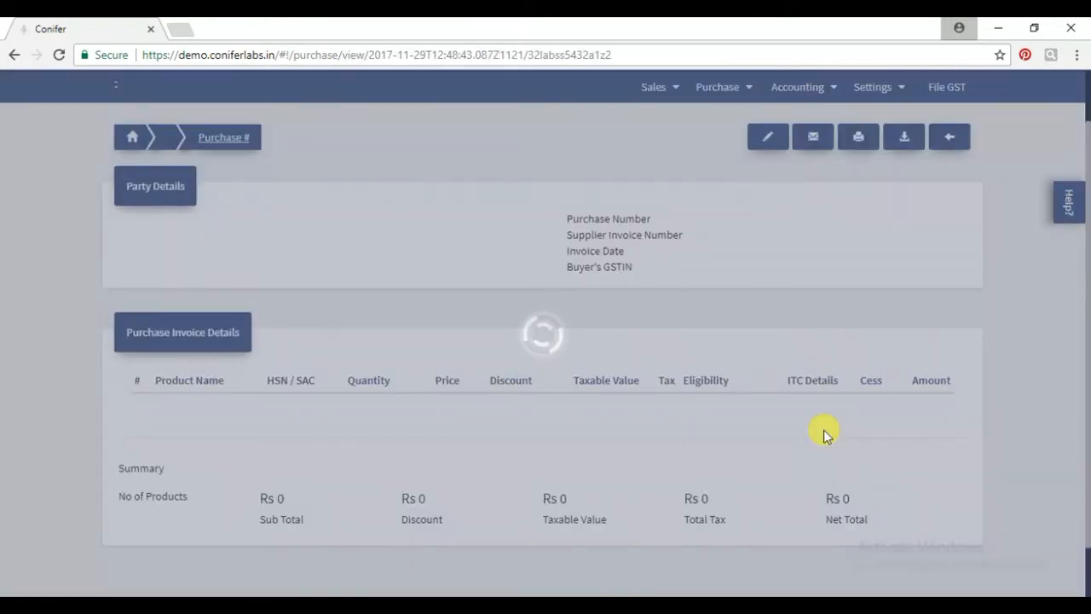
scroll(451, 288, "down", 2)
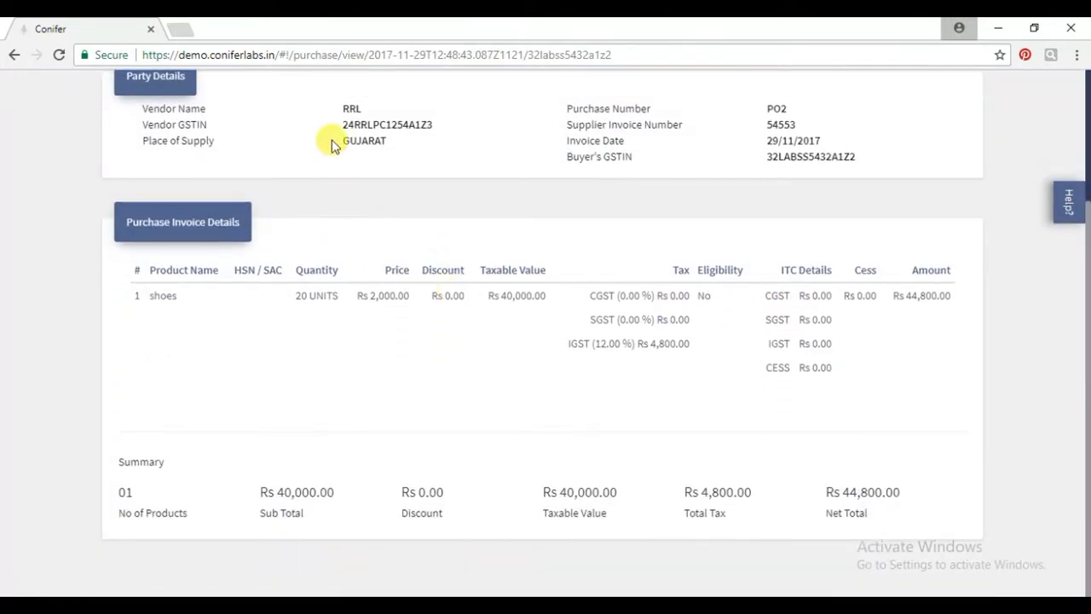
scroll(325, 155, "up", 2)
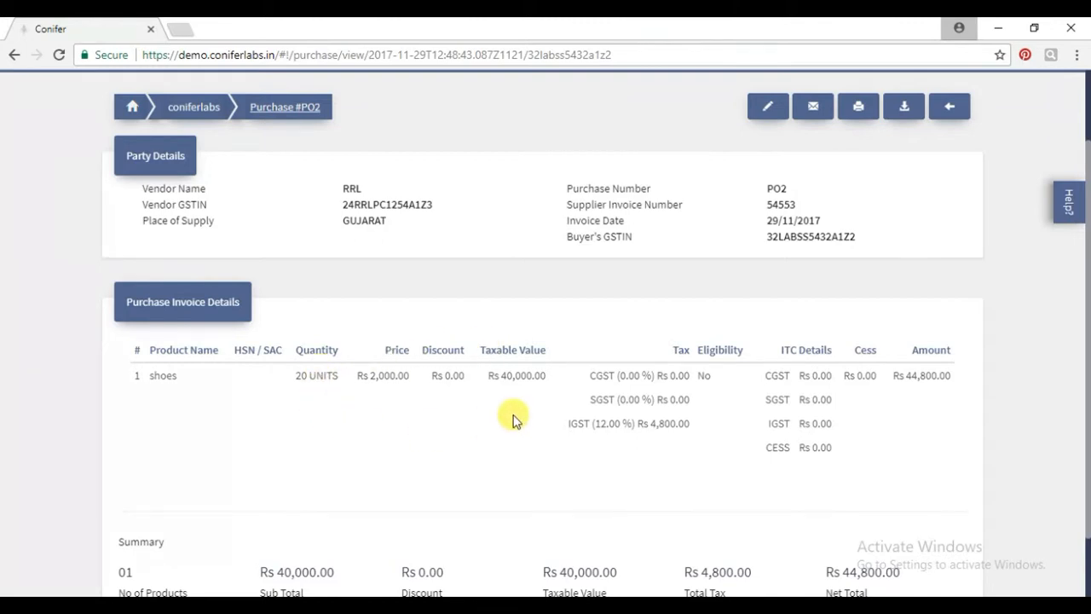
scroll(519, 409, "down", 1)
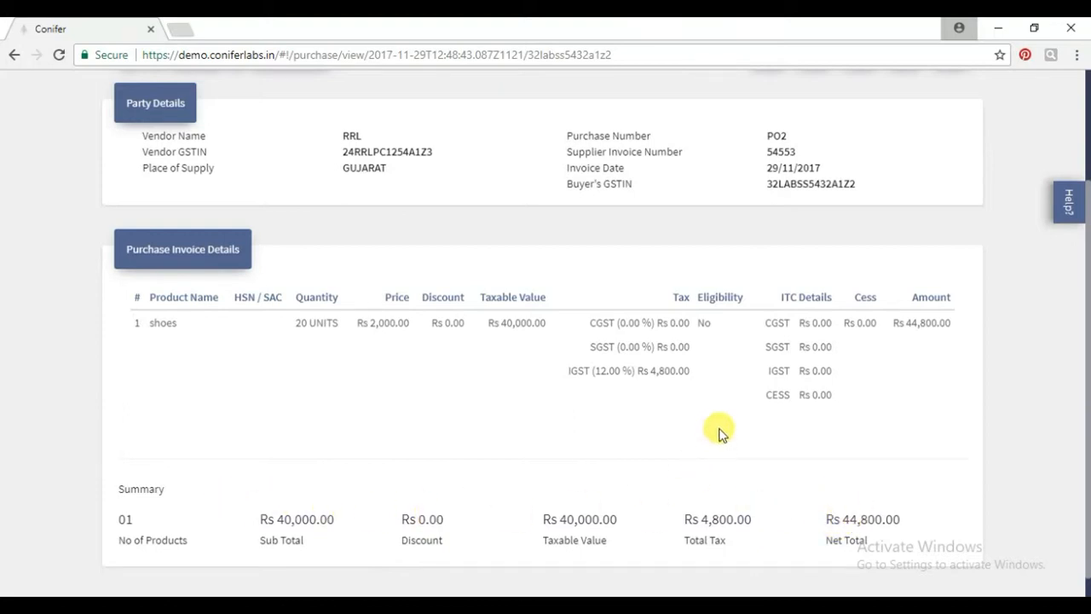
scroll(729, 365, "up", 2)
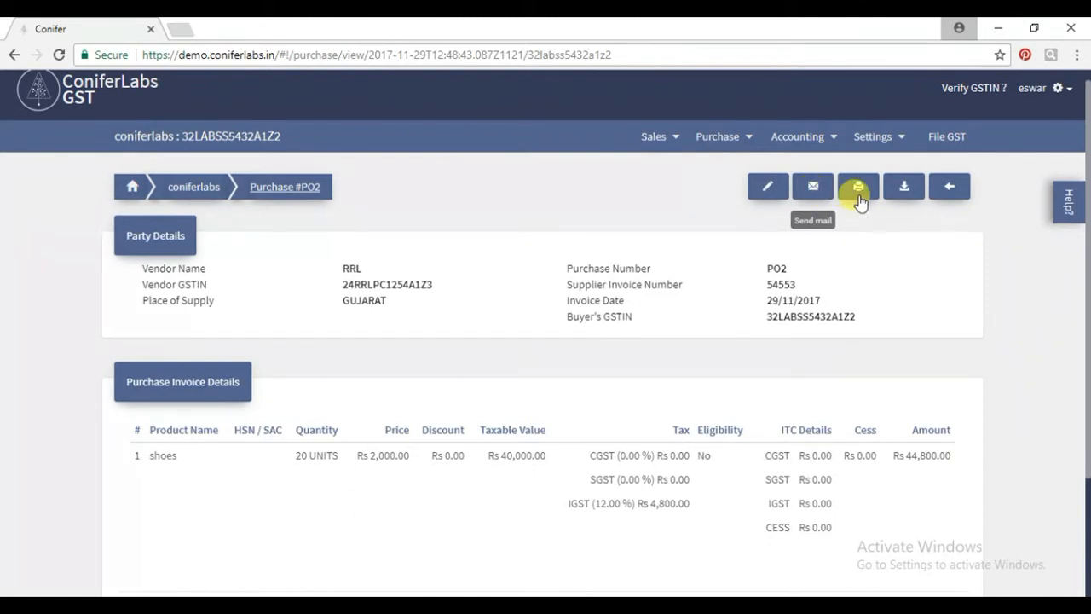
Go back to the purchase invoice list showing PO1 and PO2.
left_click(946, 189)
scroll(897, 328, "down", 1)
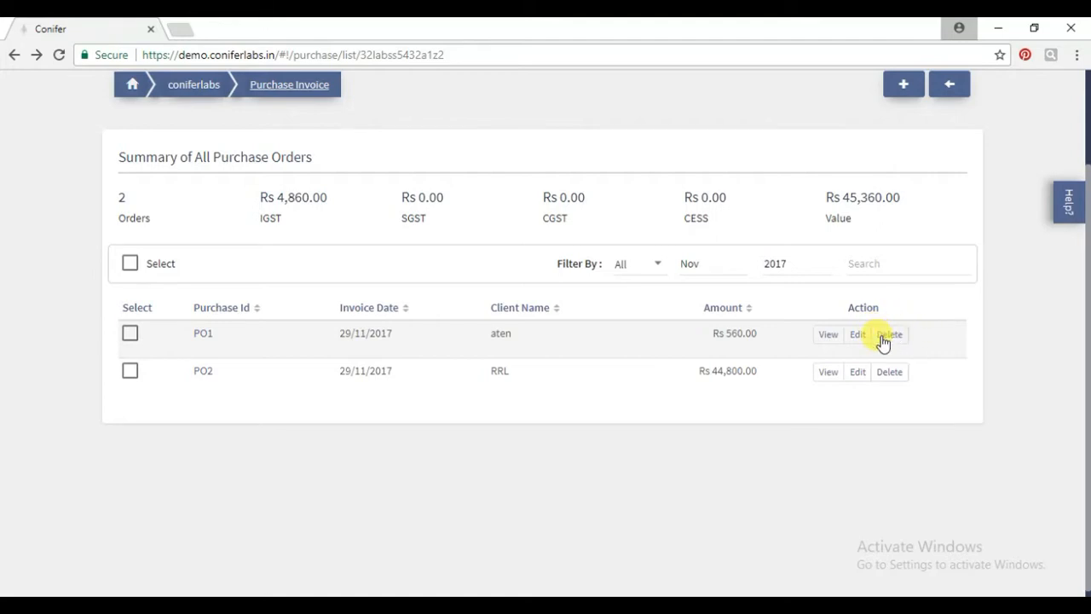
scroll(883, 341, "up", 1)
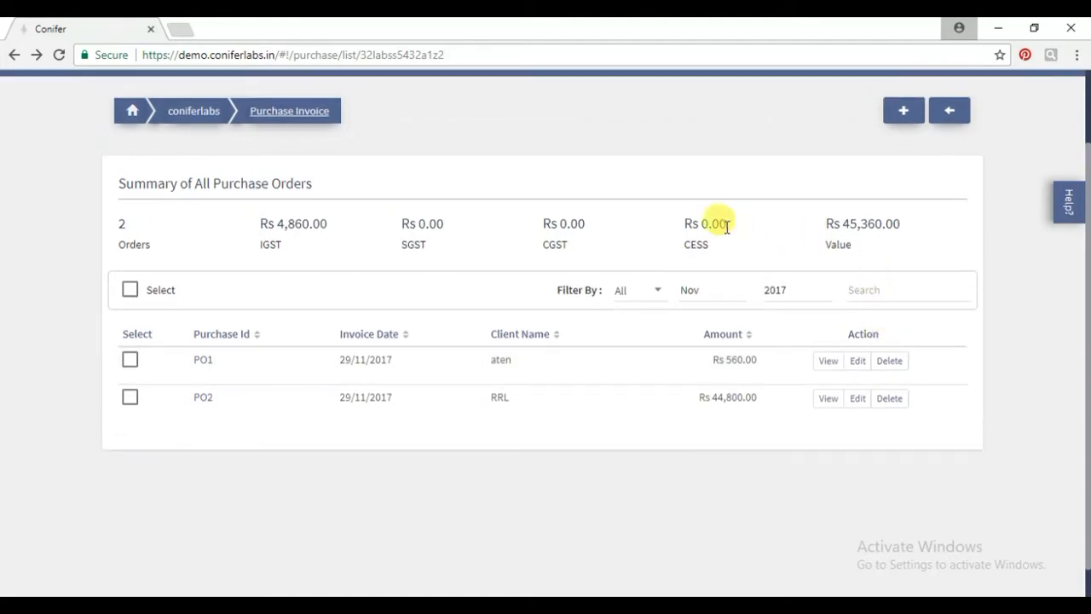
Create new purchase invoice PO3, trying Retail before settling on Business type.
left_click(904, 111)
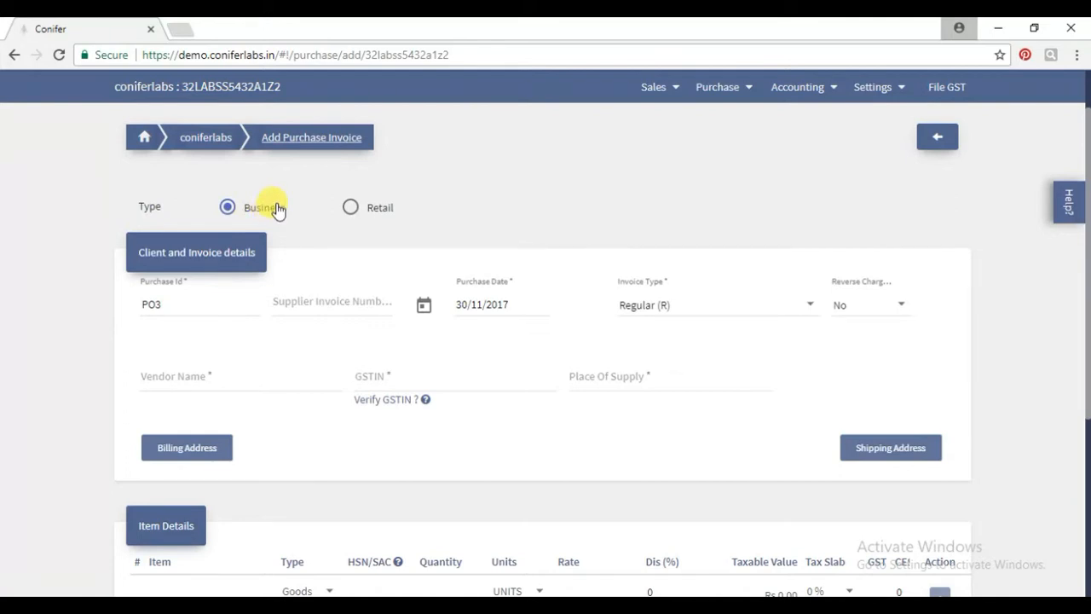
left_click(351, 208)
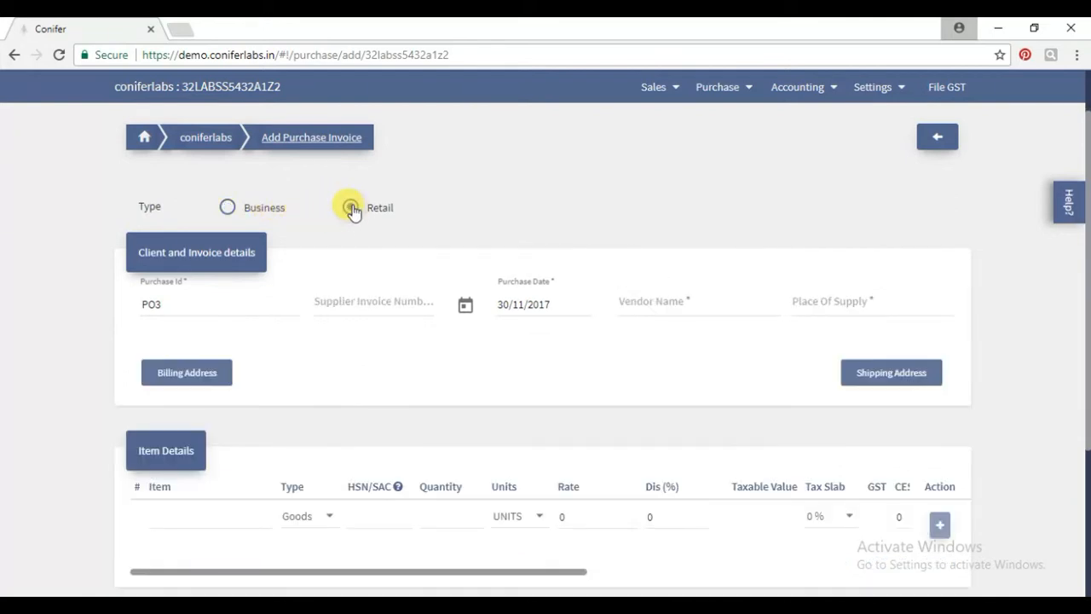
scroll(390, 270, "down", 2)
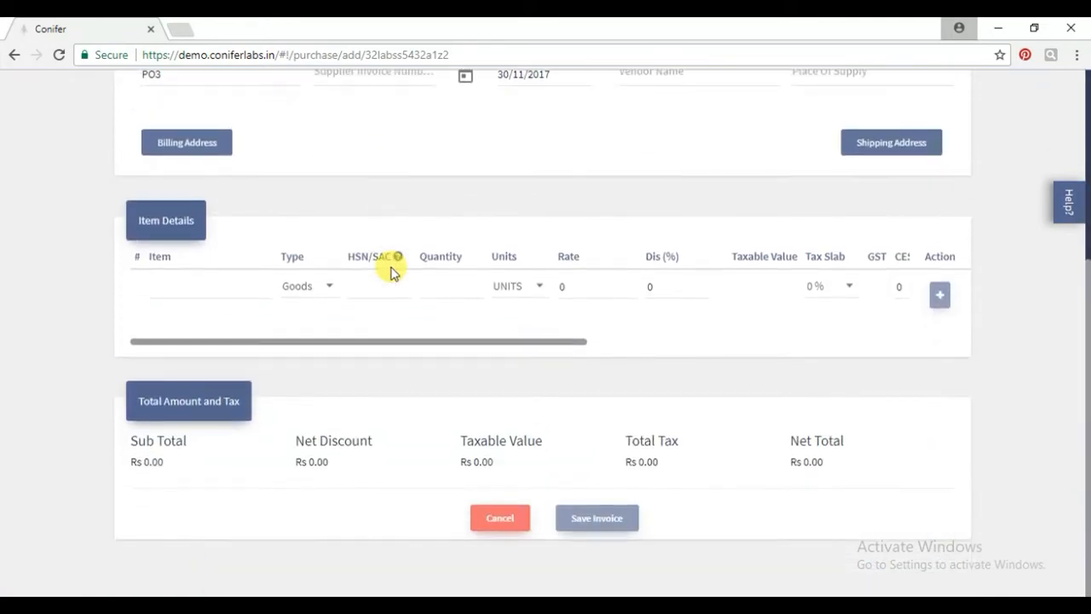
scroll(389, 269, "up", 3)
scroll(392, 271, "down", 1)
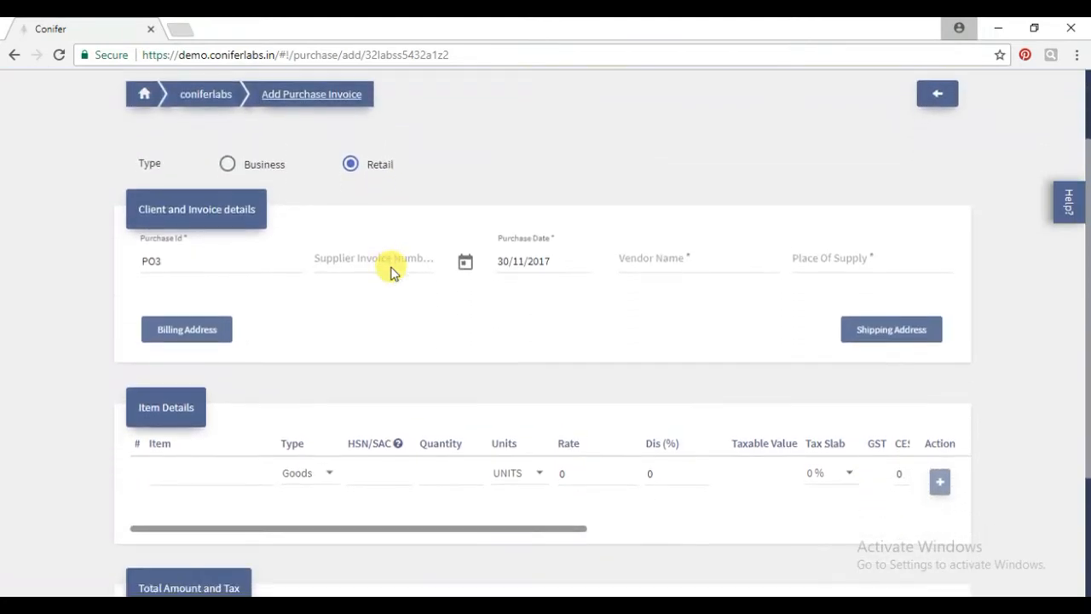
left_click(226, 167)
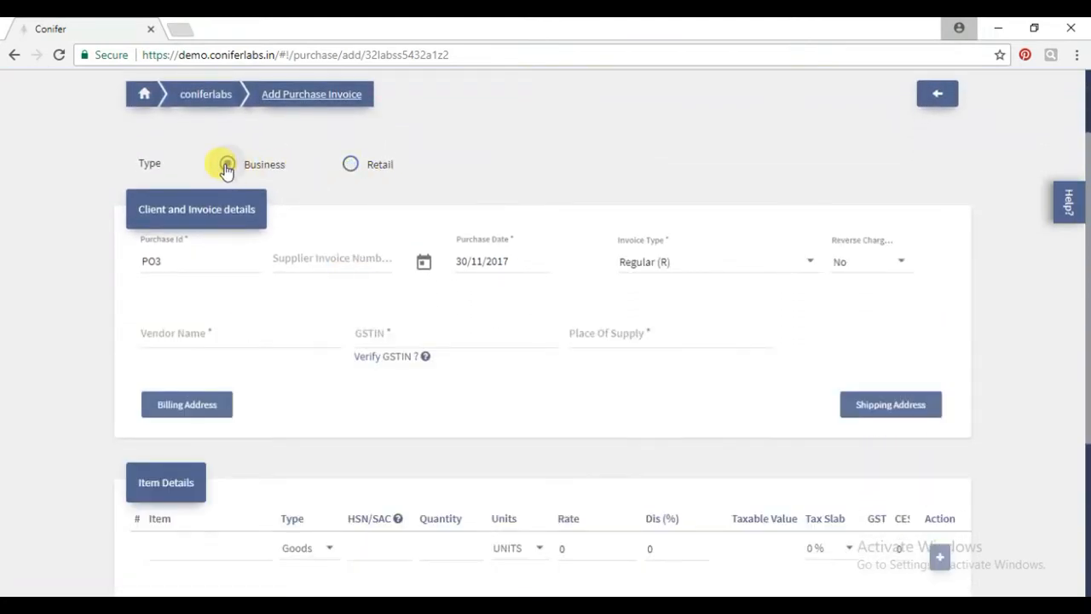
Enter supplier invoice INV1, vendor MMR Pvt.LTD and its GSTIN, giving Place of Supply Punjab.
left_click(300, 260)
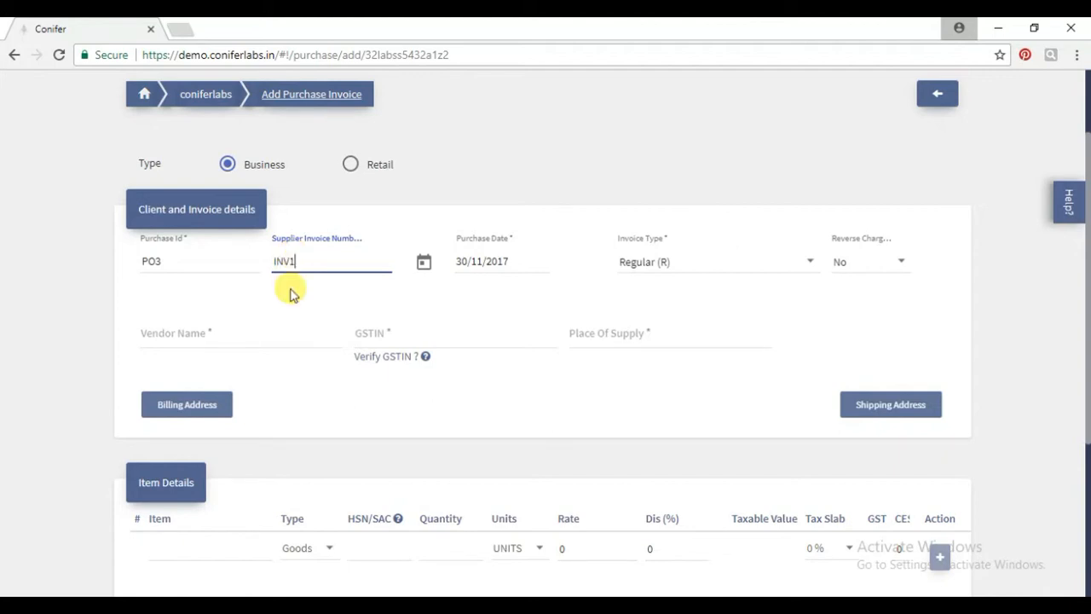
left_click(277, 335)
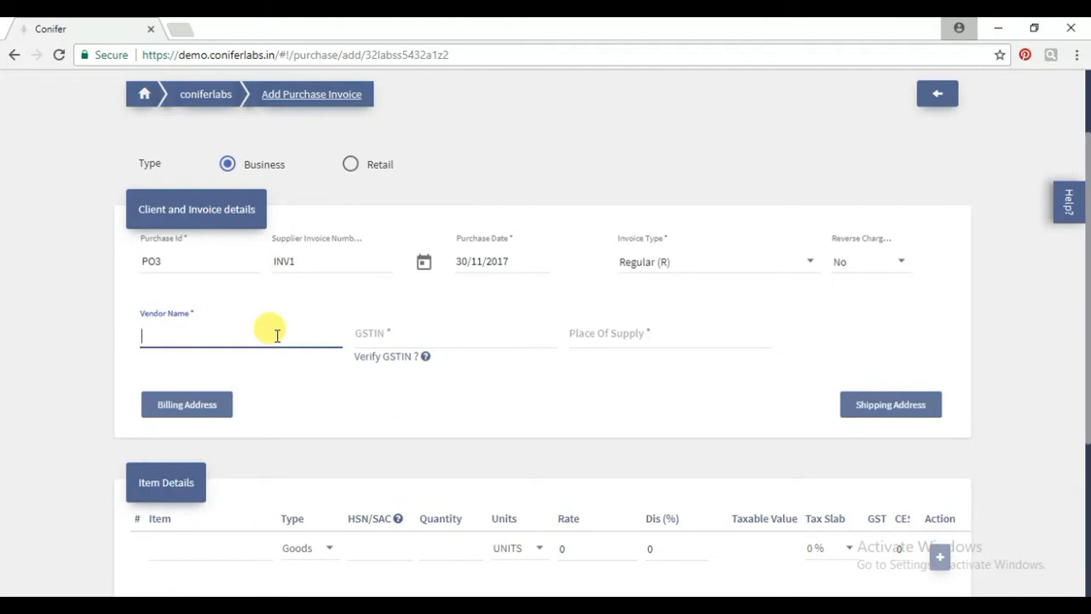
type("MMR Pvt.LTD")
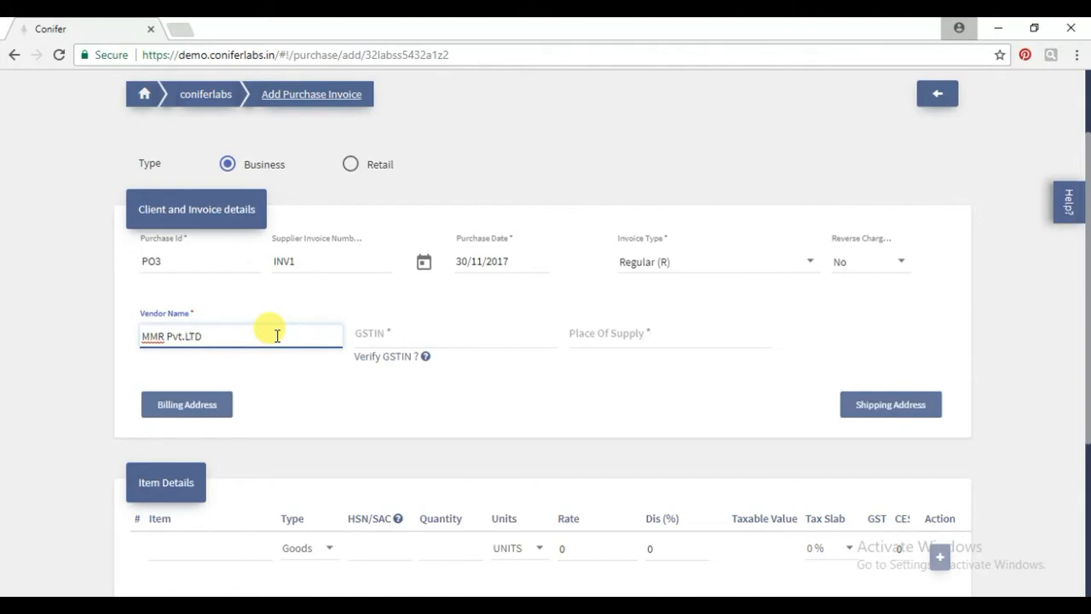
left_click(368, 339)
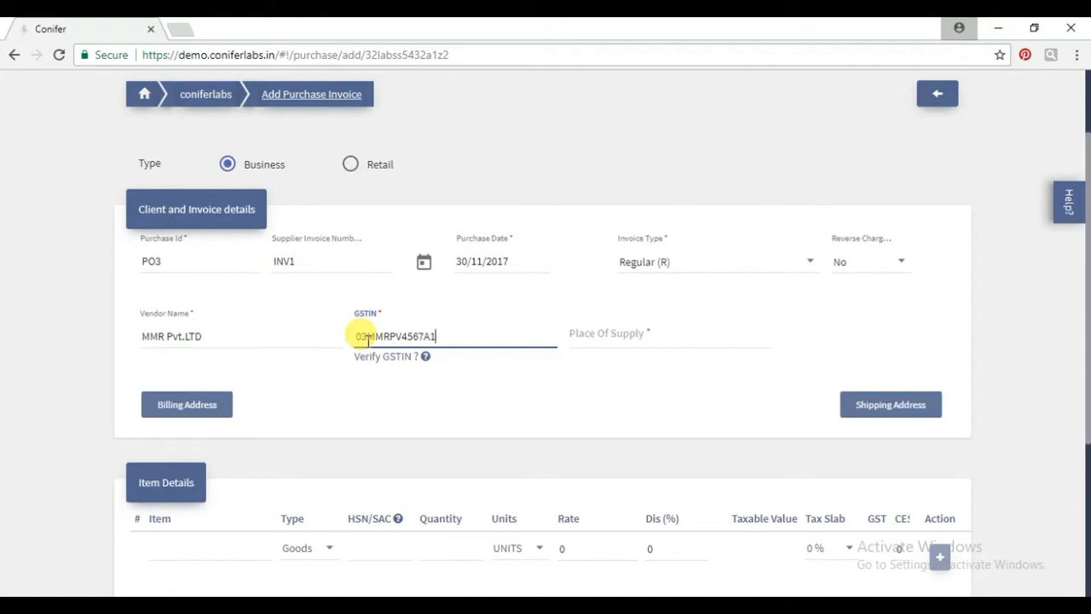
type("Z2")
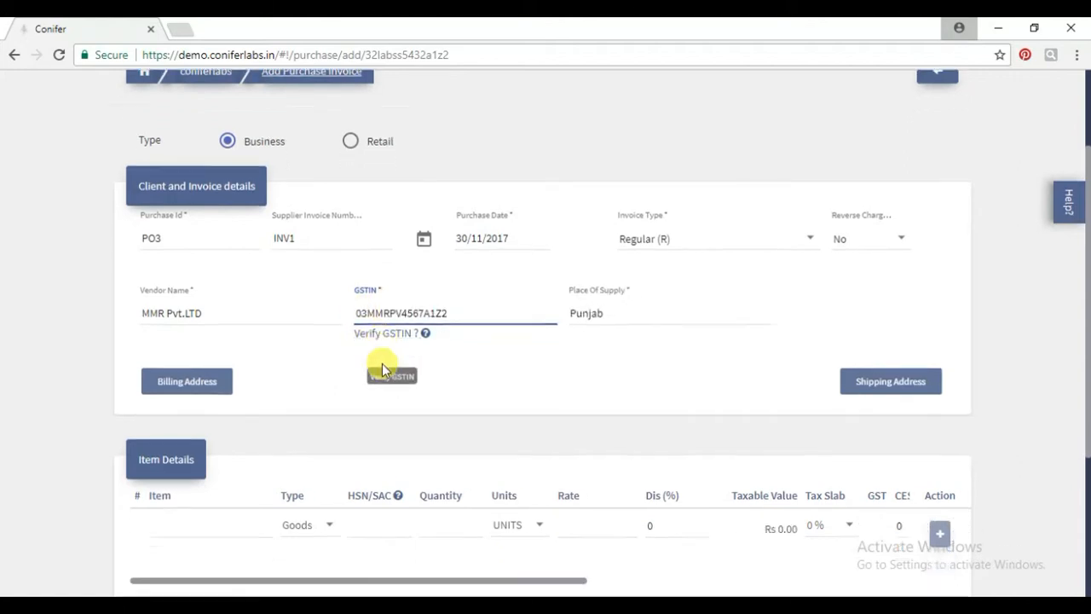
scroll(382, 365, "down", 2)
left_click(227, 444)
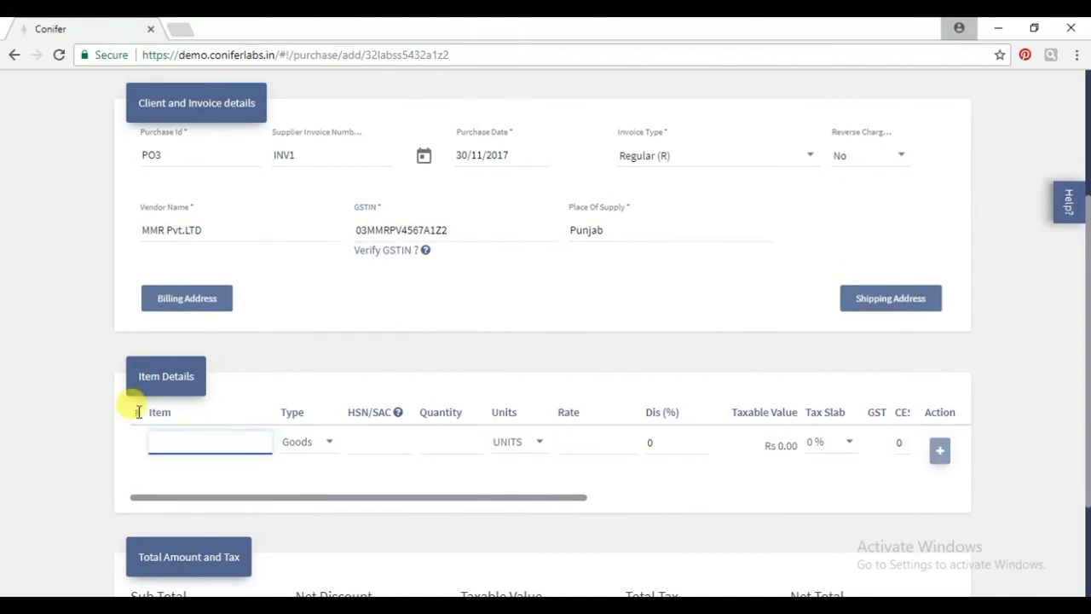
Choose COTTON as the first line item and bring up its HSN lookup.
type("CO")
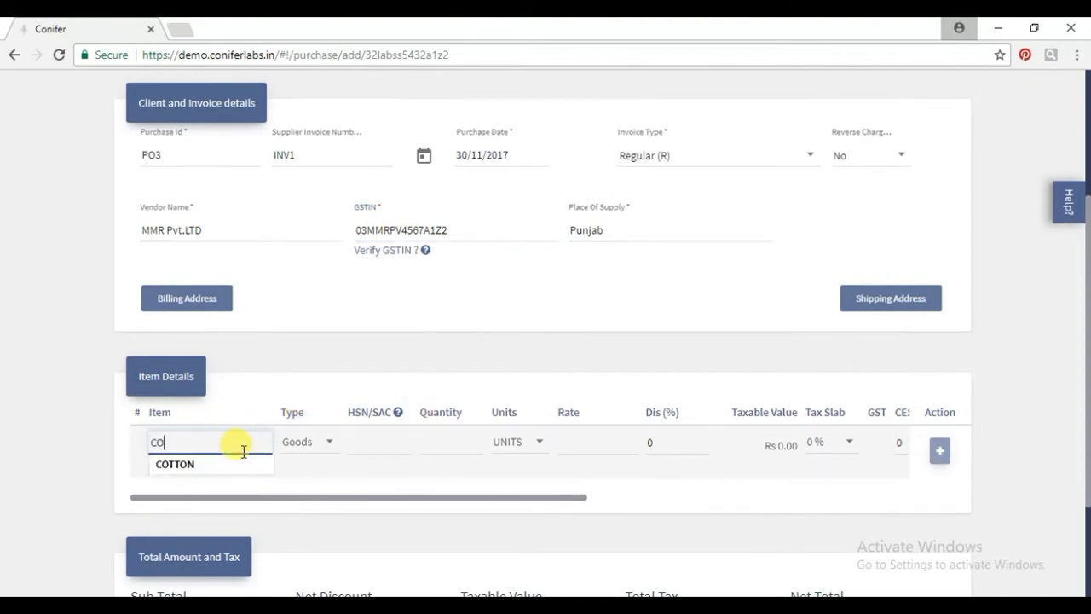
left_click(237, 468)
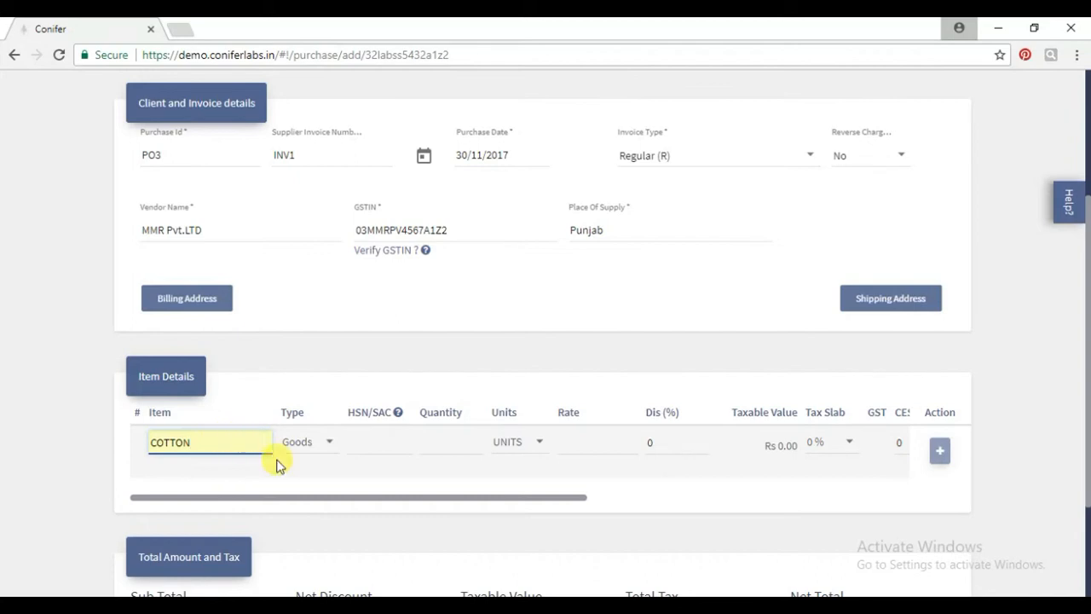
left_click(398, 415)
Search the HSN Finder for COTTON.
left_click(384, 330)
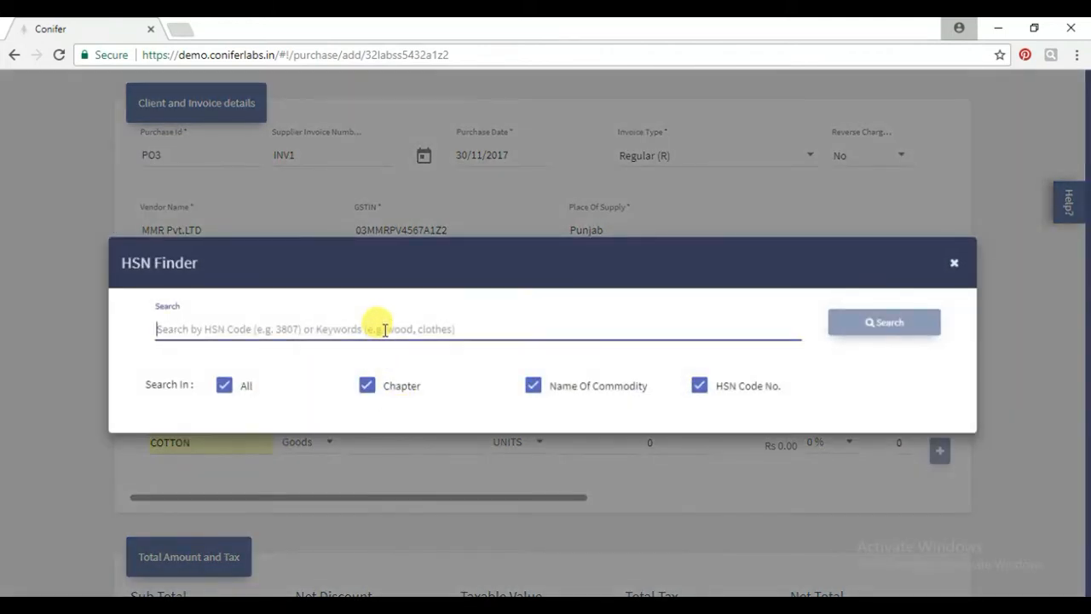
type("c")
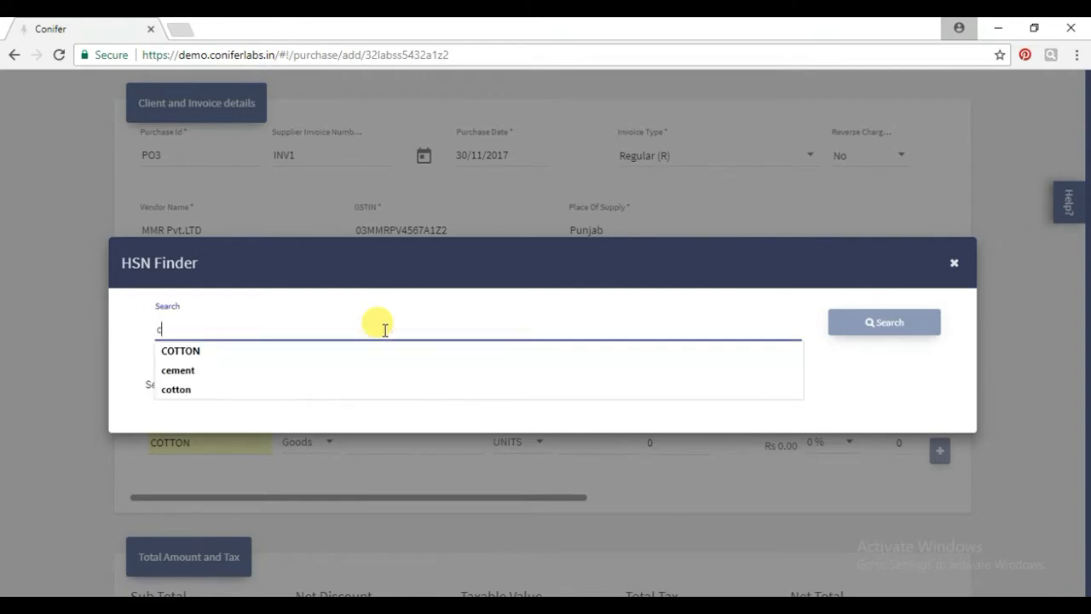
type("o")
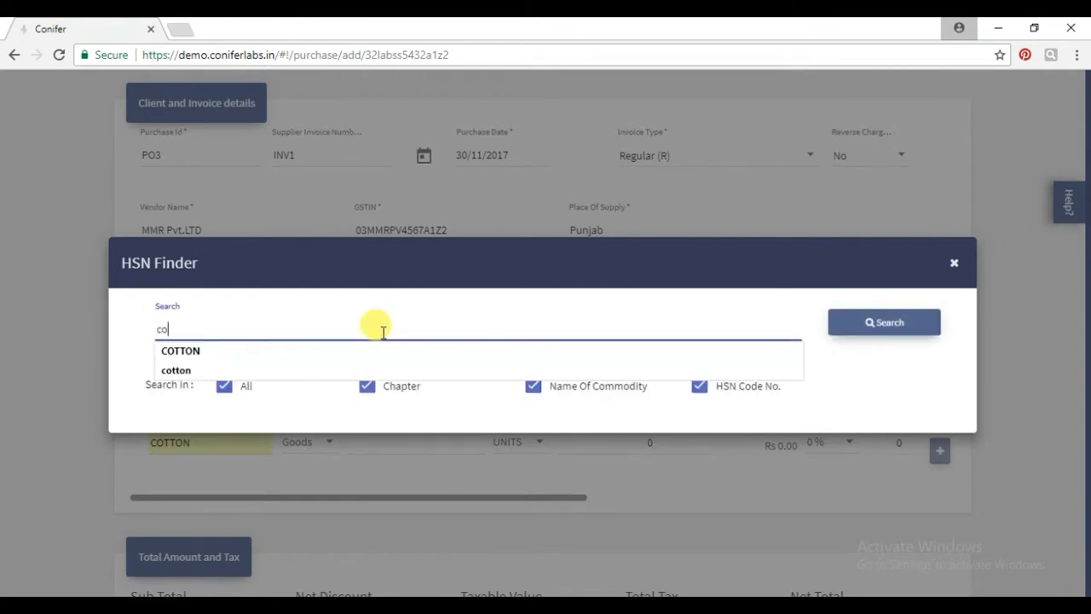
left_click(364, 359)
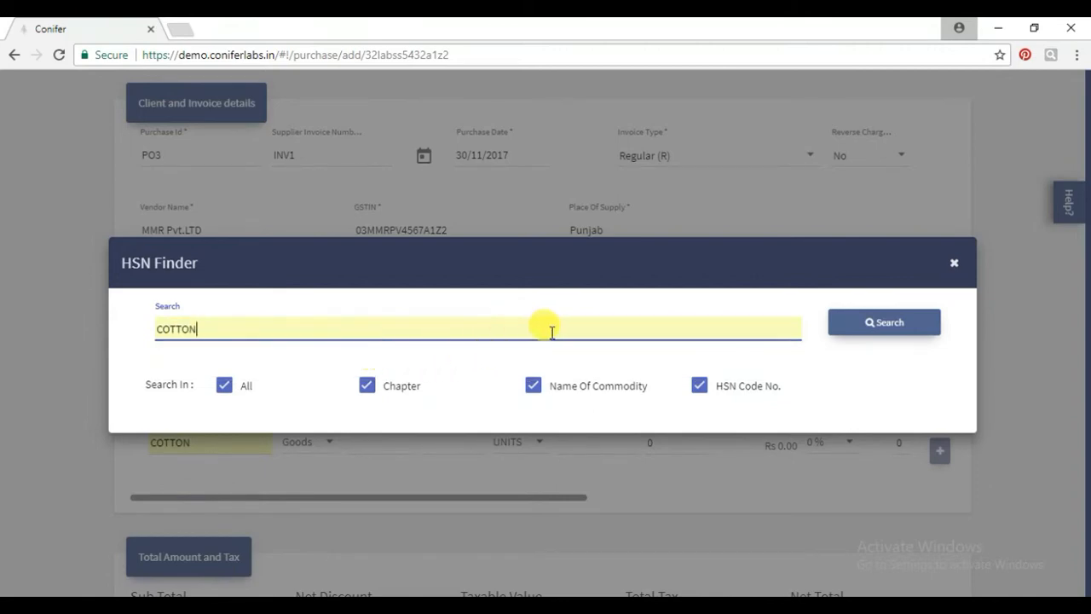
left_click(886, 338)
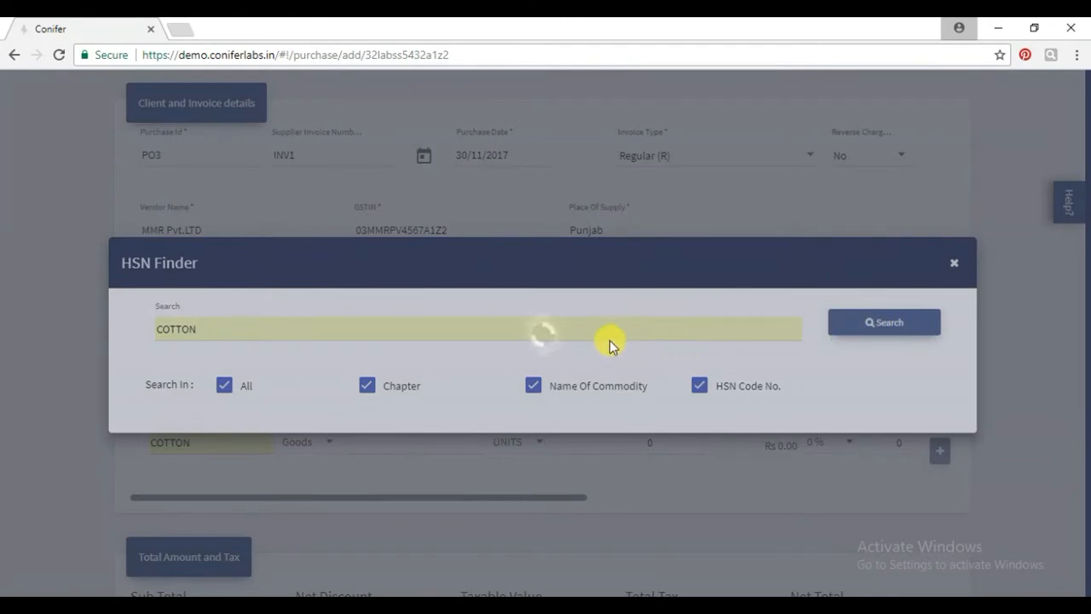
Browse the cotton results and select HSN code 1404 to copy it.
scroll(609, 340, "down", 2)
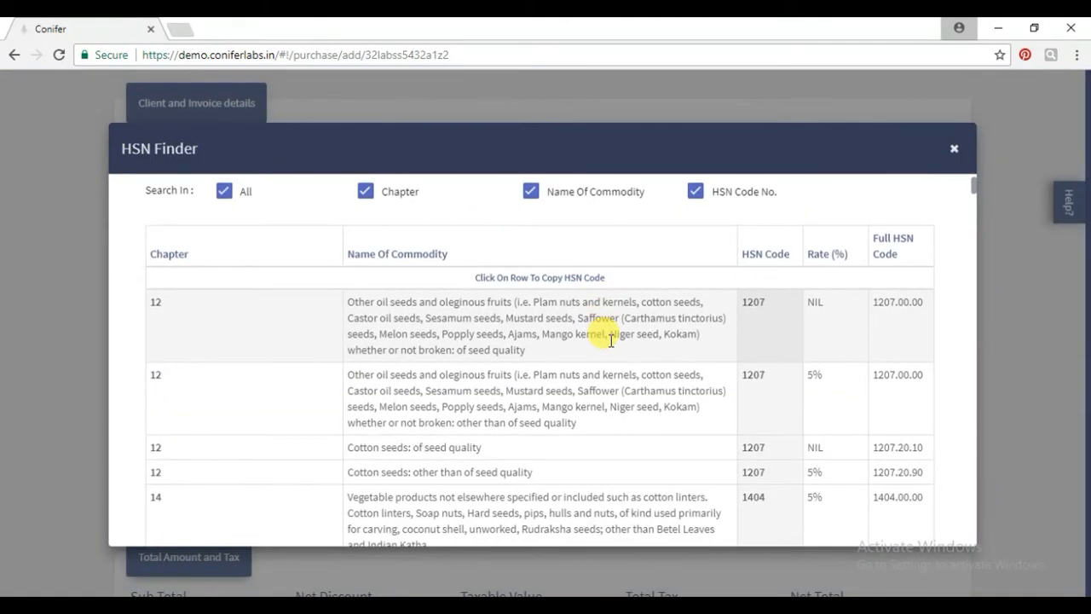
scroll(610, 340, "down", 1)
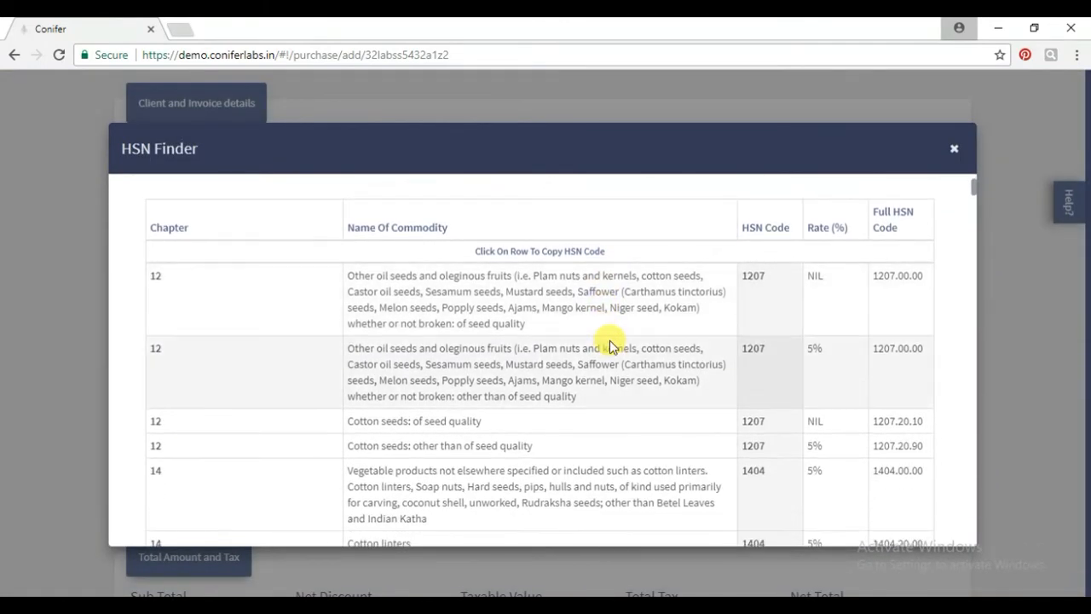
scroll(609, 340, "down", 2)
scroll(610, 340, "down", 1)
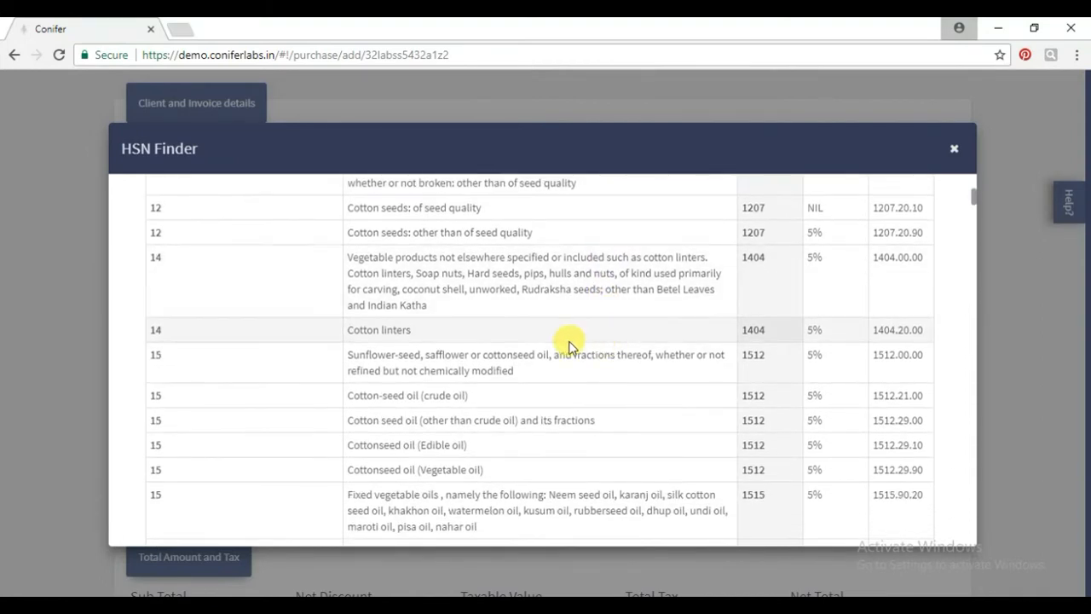
left_click_drag(806, 444, 759, 470)
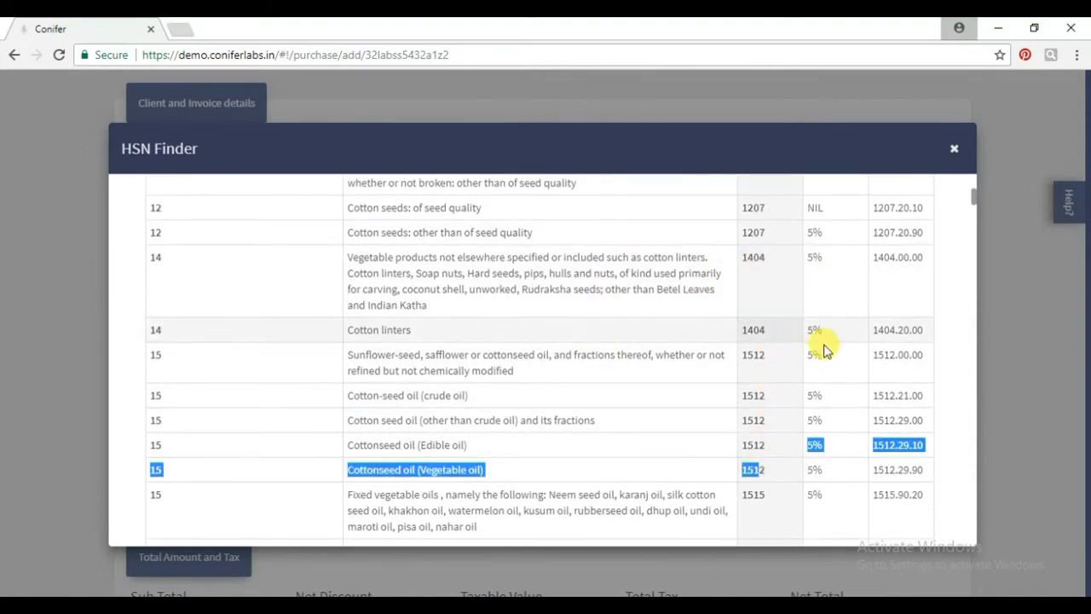
double_click(753, 257)
scroll(650, 312, "down", 1)
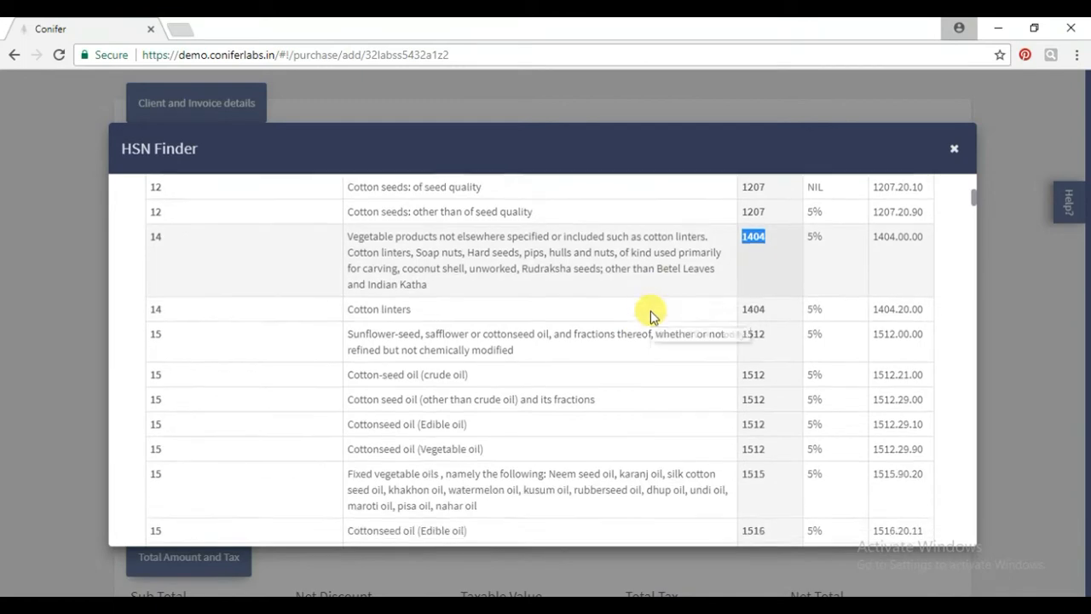
scroll(651, 310, "up", 3)
scroll(650, 312, "up", 1)
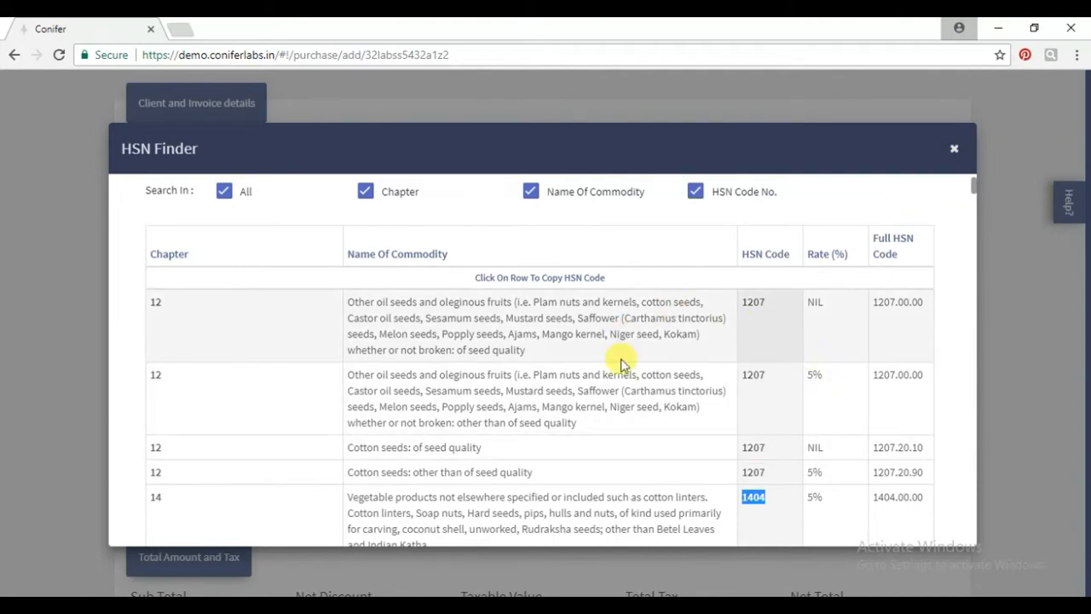
Give the COTTON line HSN 1207 and quantity 50 in KILOGRAMS.
left_click(956, 149)
scroll(520, 448, "down", 2)
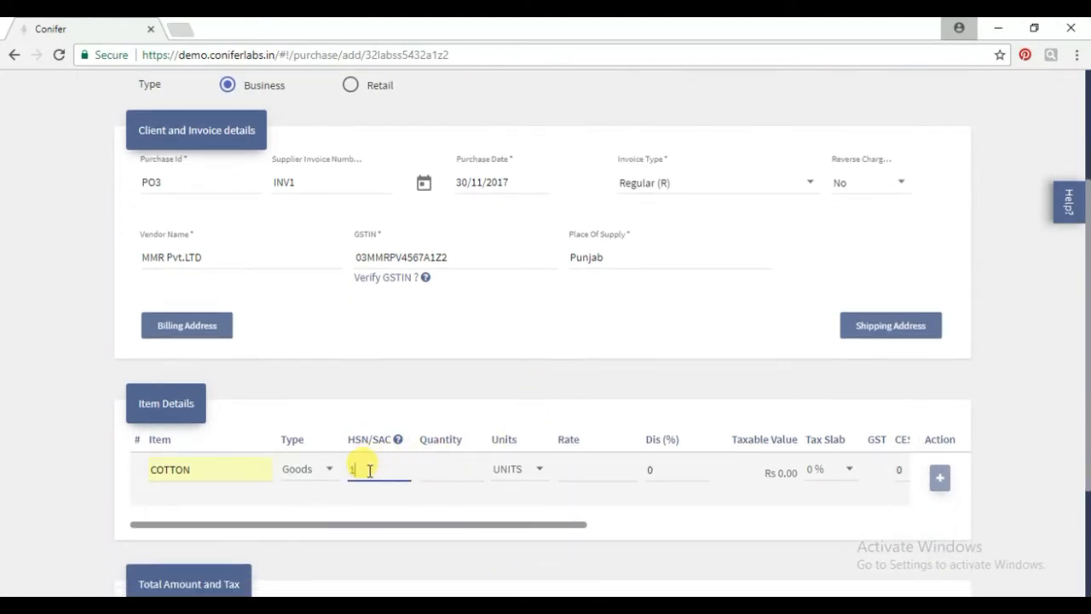
left_click(369, 470)
type("1207")
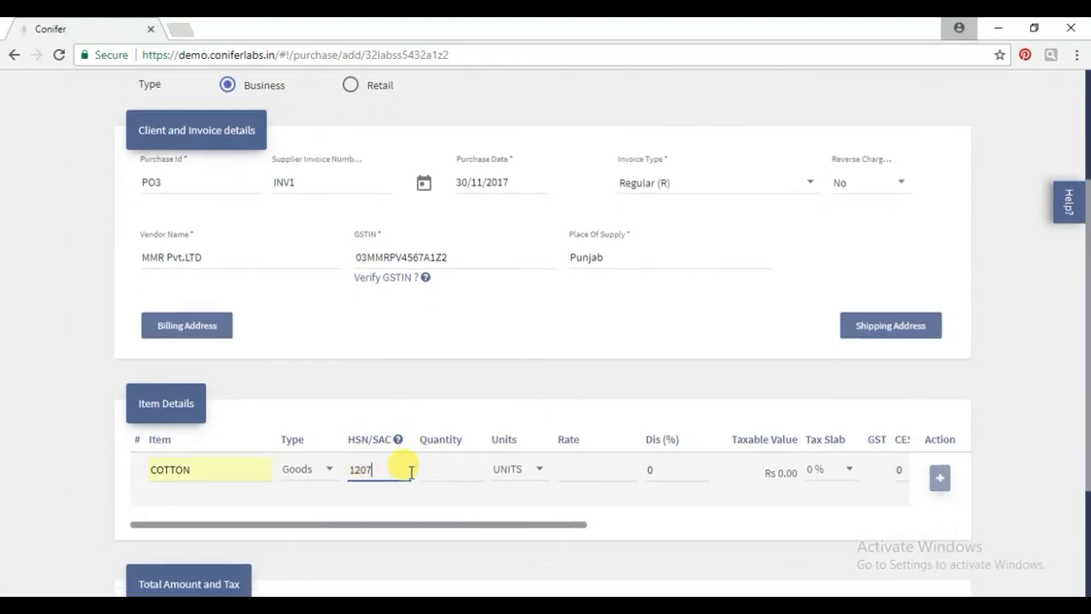
left_click(437, 471)
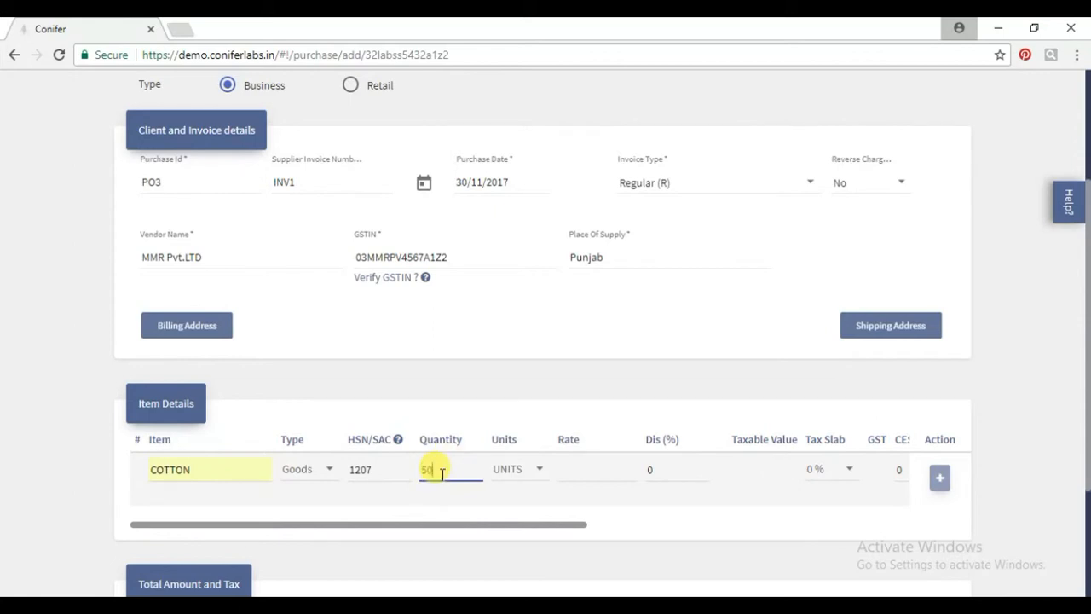
left_click(510, 474)
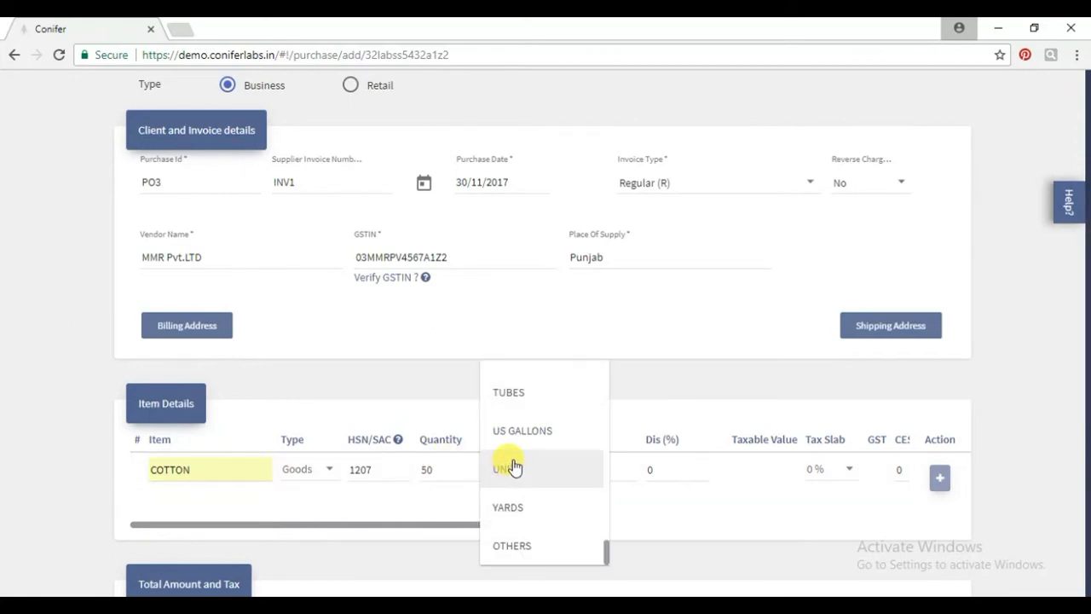
scroll(514, 466, "up", 10)
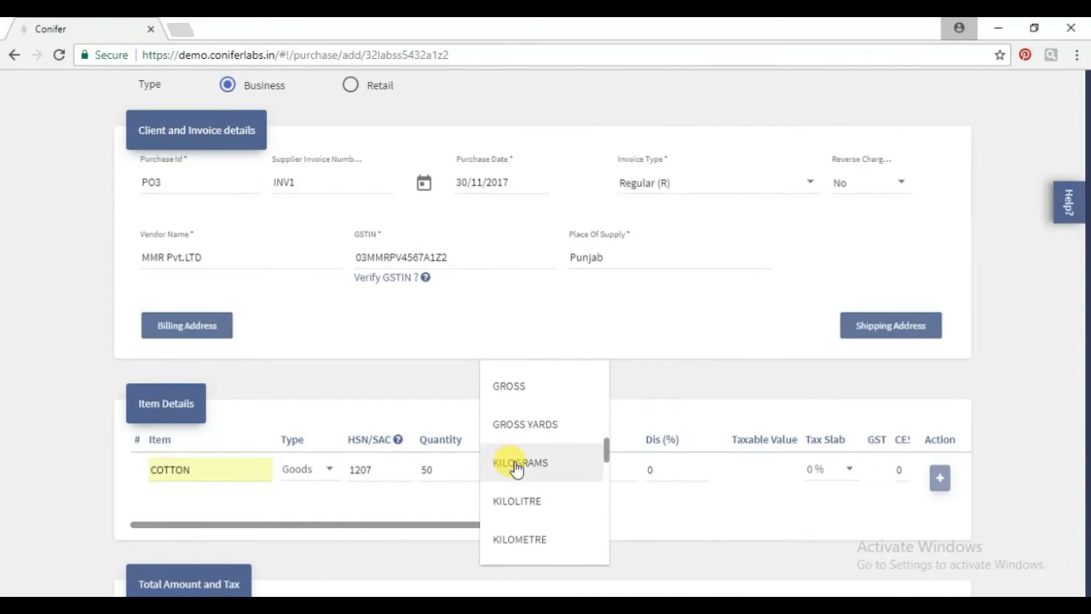
left_click(516, 466)
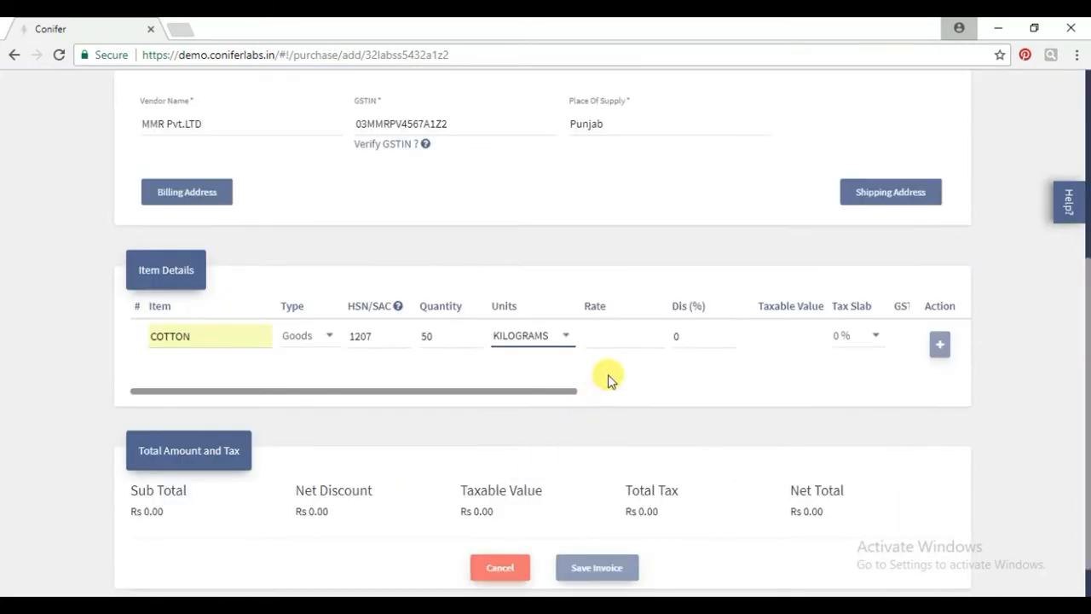
Set the cotton rate to 80 with a 5% tax slab.
left_click(594, 338)
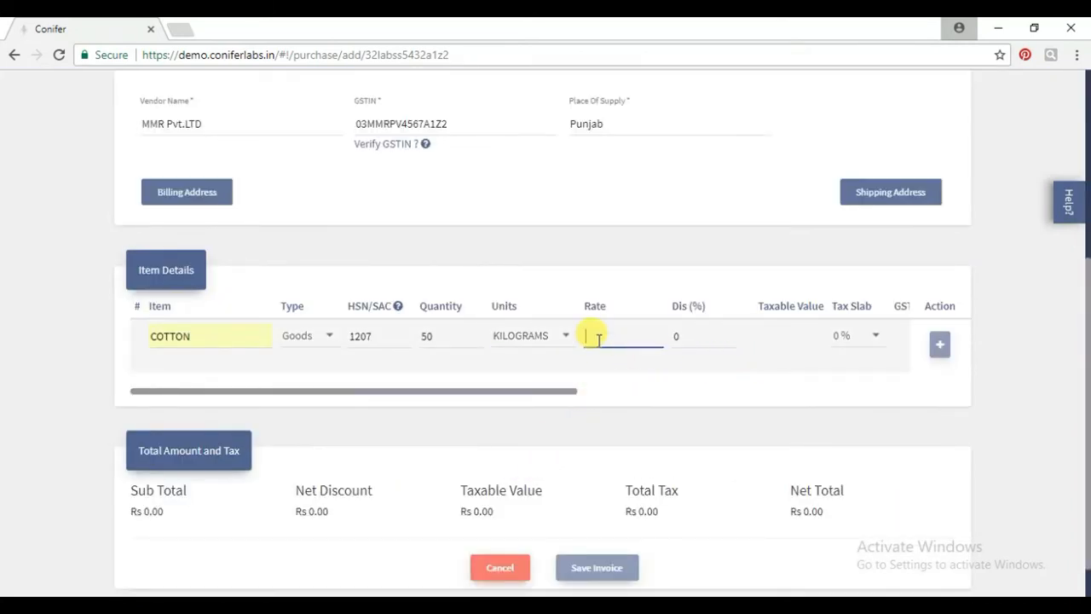
type("80")
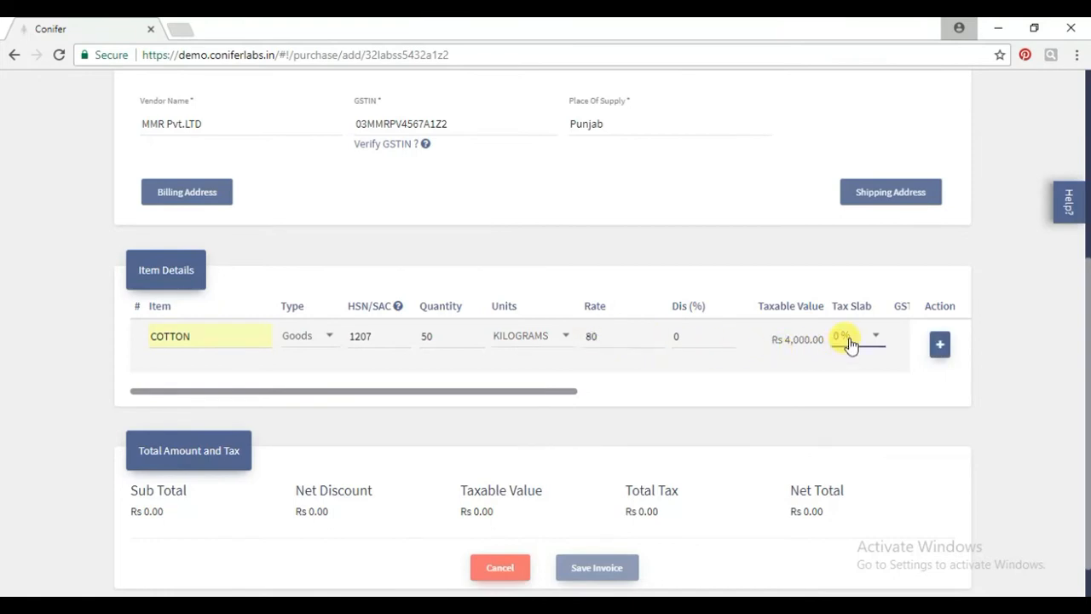
left_click(844, 341)
left_click(853, 450)
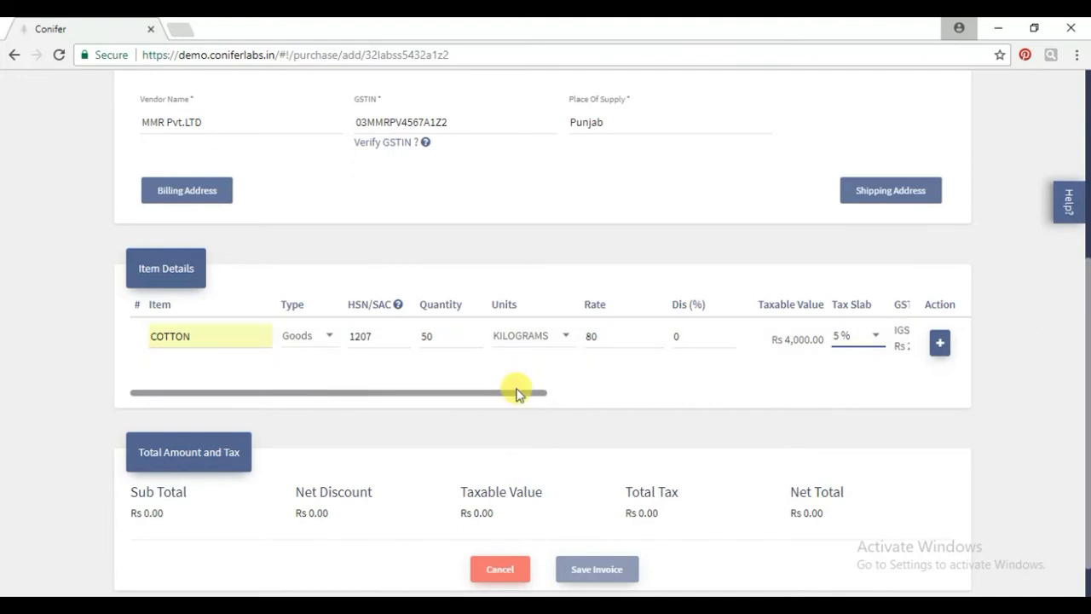
Add the cotton line item, bringing the net total to Rs 4,200, and save invoice PO3.
left_click_drag(516, 398, 580, 394)
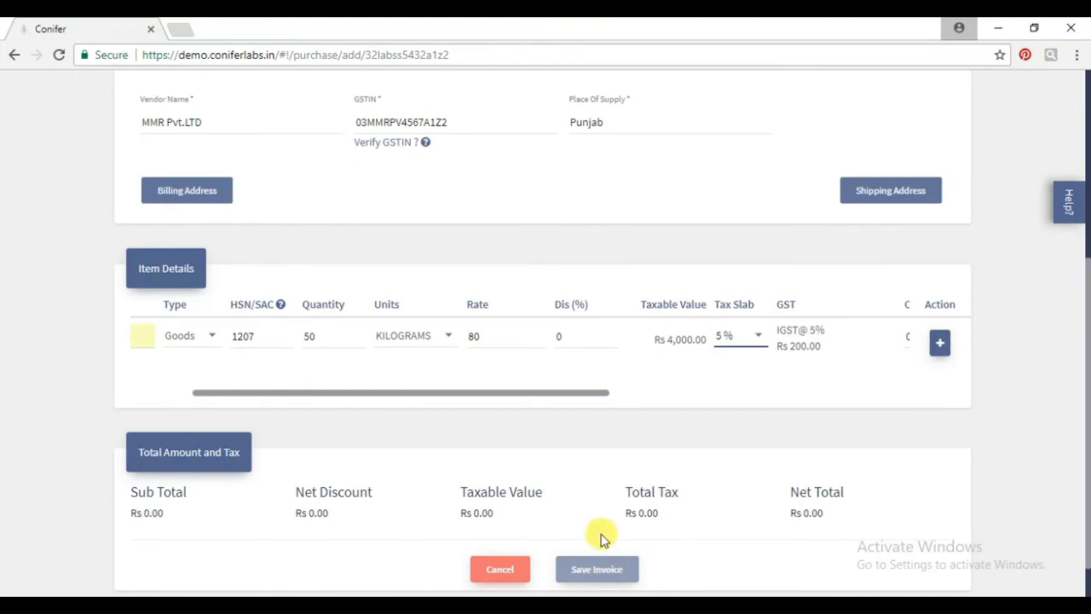
left_click(940, 342)
scroll(815, 373, "down", 3)
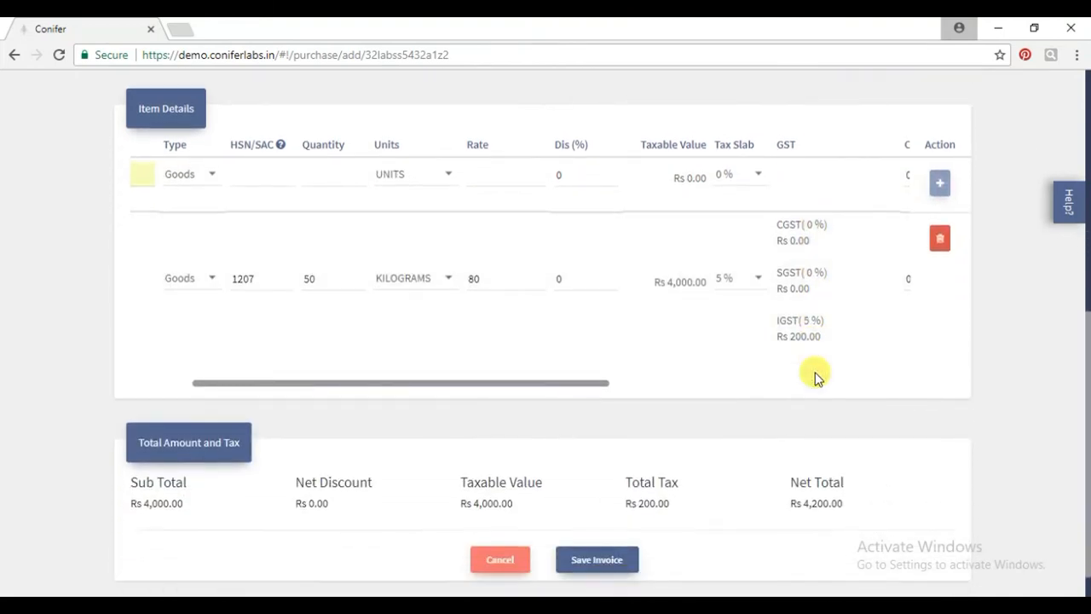
scroll(815, 376, "down", 1)
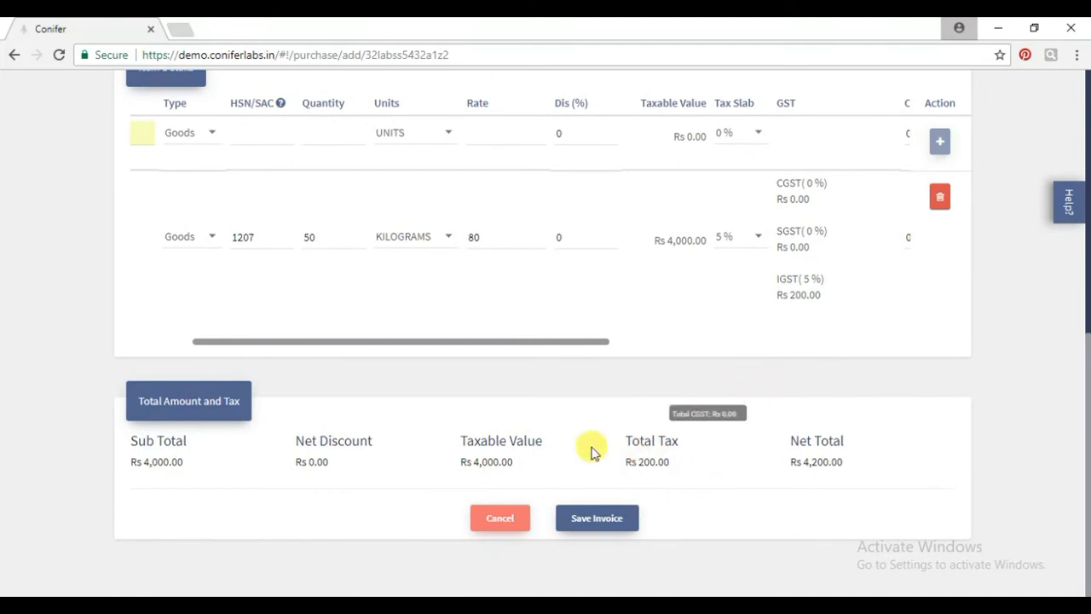
left_click(592, 520)
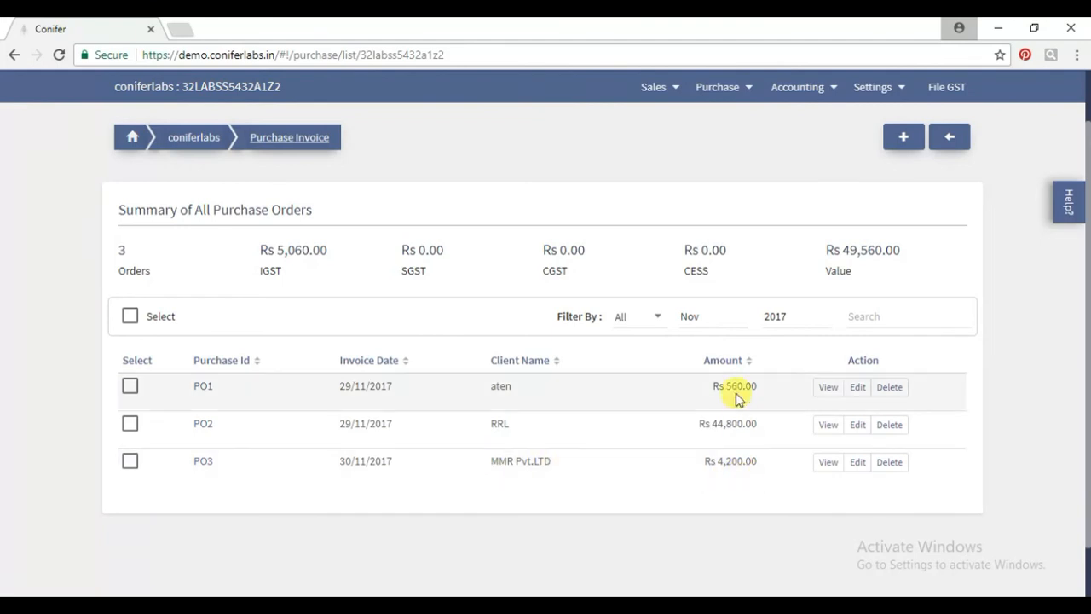
Browse the Purchase menu's submenus from the invoice list showing PO1, PO2 and PO3.
left_click(716, 88)
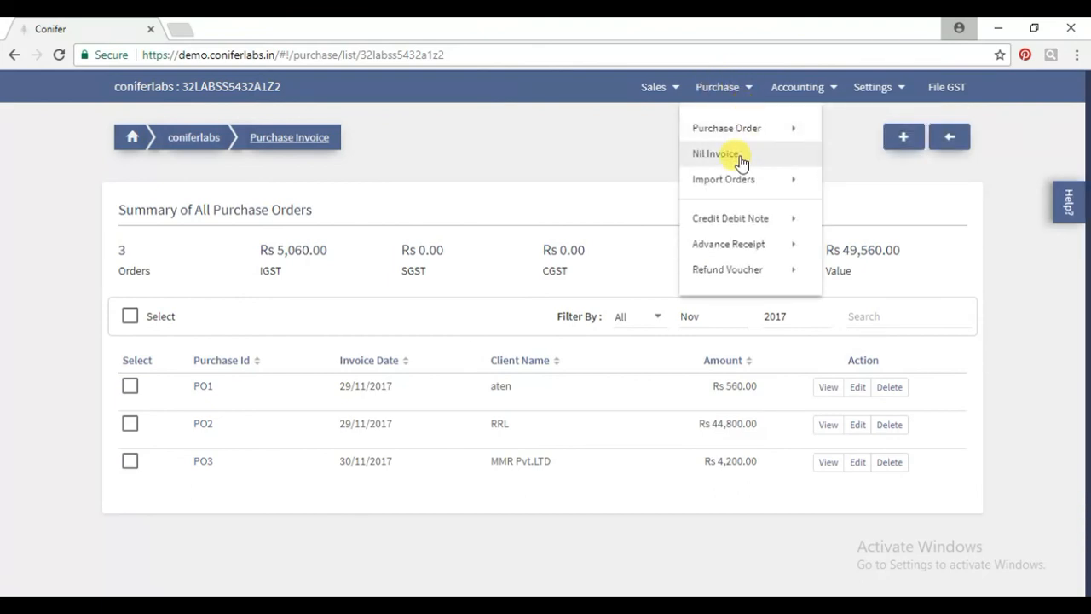
mouse_move(737, 184)
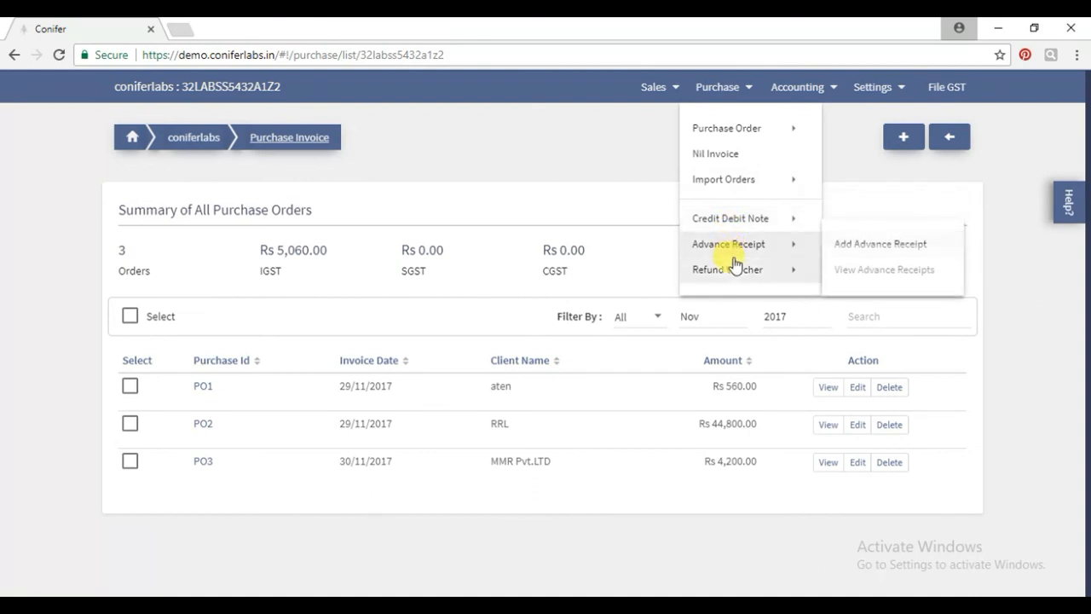
mouse_move(735, 264)
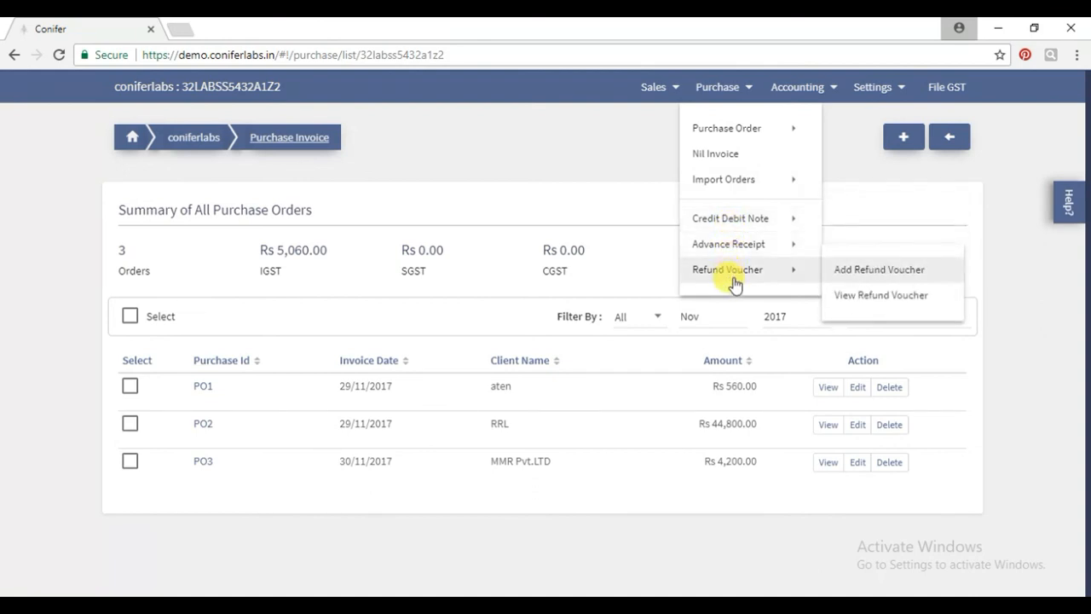